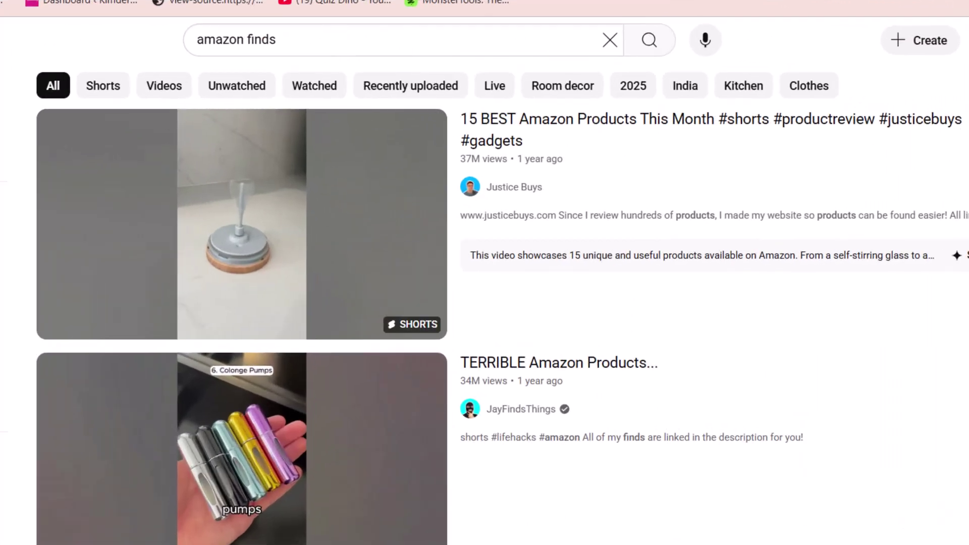
Open the channel of the second 'amazon finds' search result
scroll(484, 303, "down", 6)
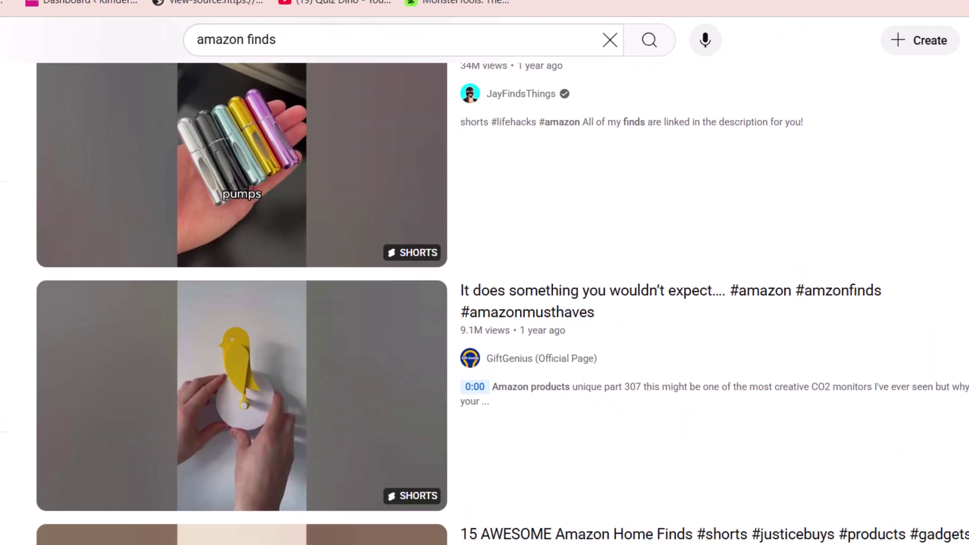
scroll(484, 303, "up", 5)
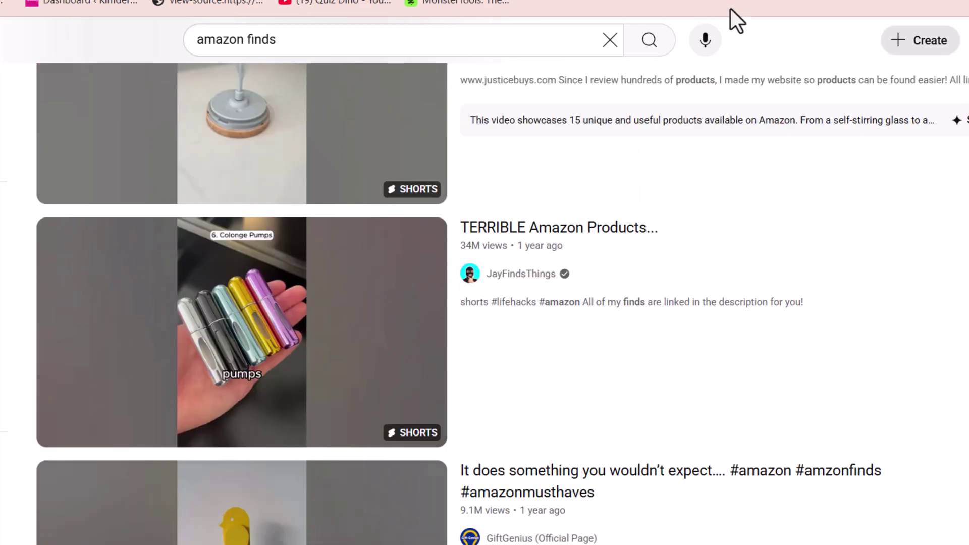
left_click(521, 274)
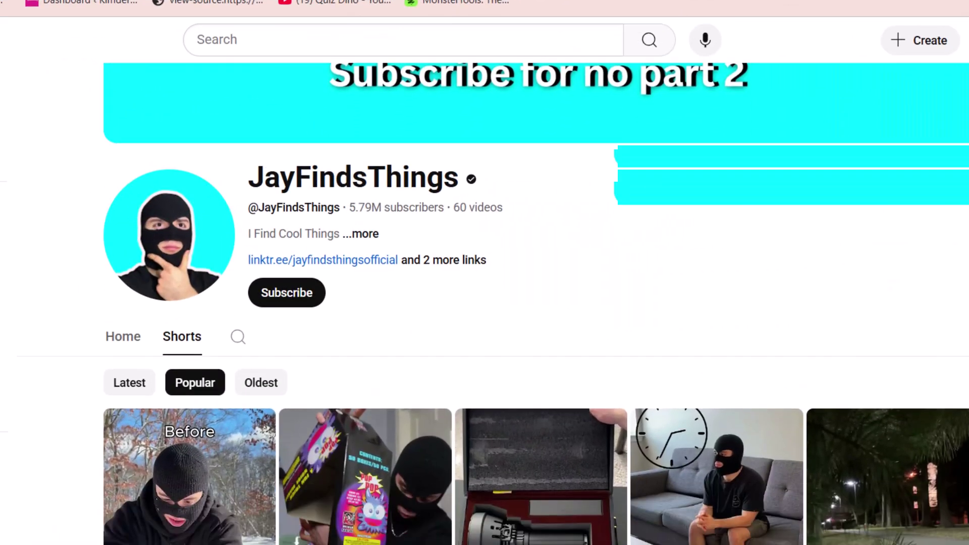
Open the linktr.ee link from the channel's full list of links
scroll(460, 262, "down", 1)
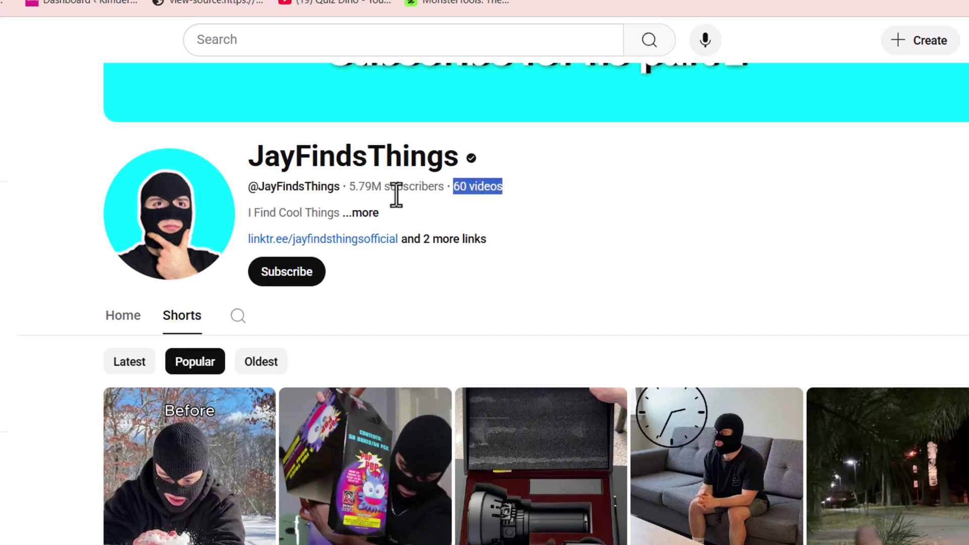
scroll(826, 277, "down", 4)
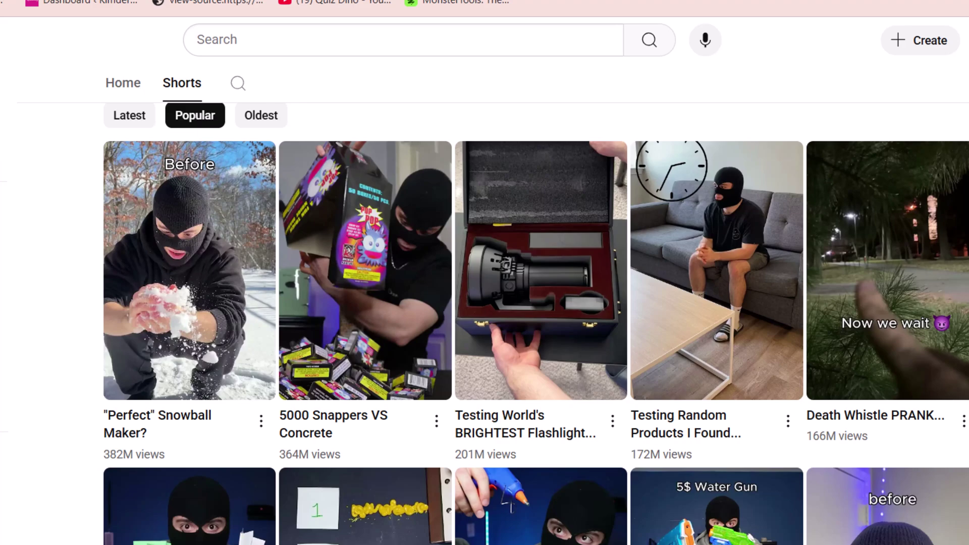
scroll(529, 248, "down", 7)
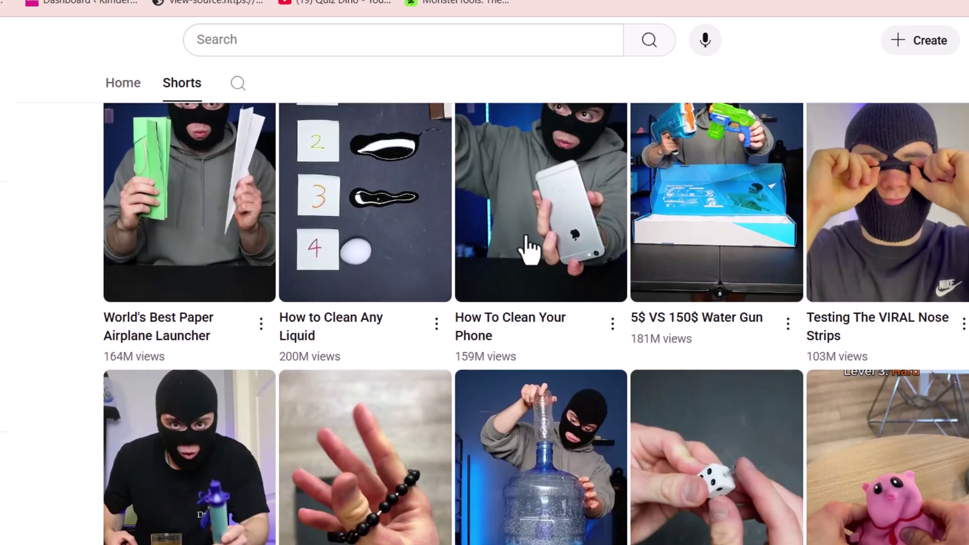
scroll(278, 426, "up", 10)
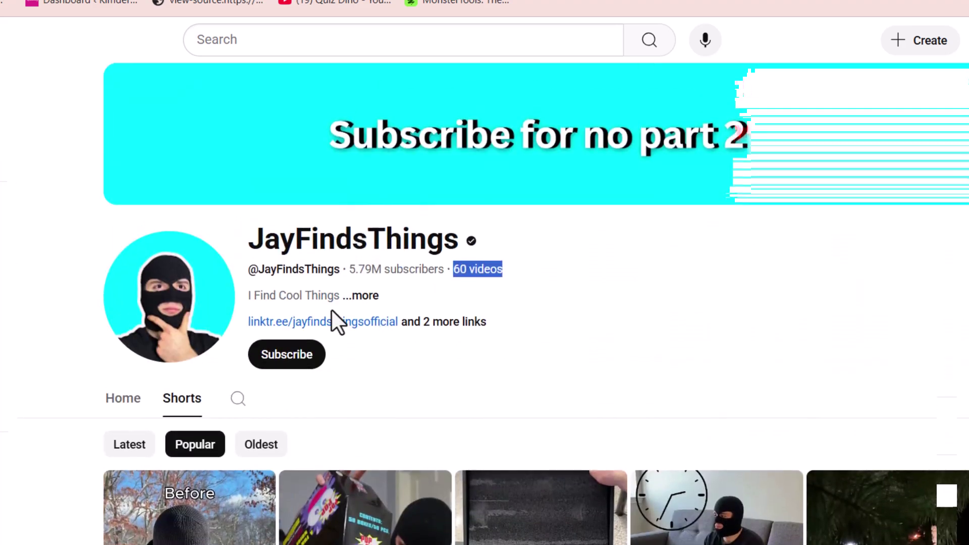
left_click(432, 323)
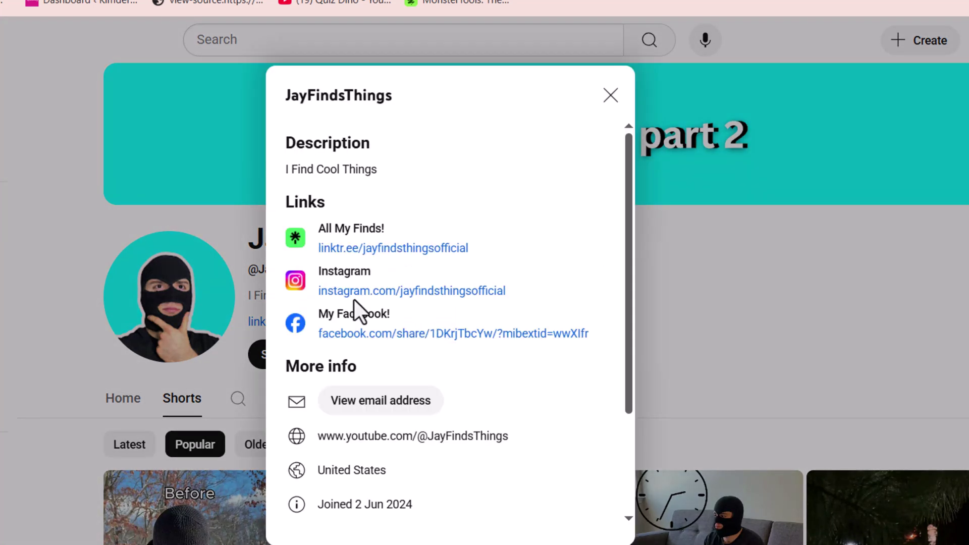
left_click(340, 249)
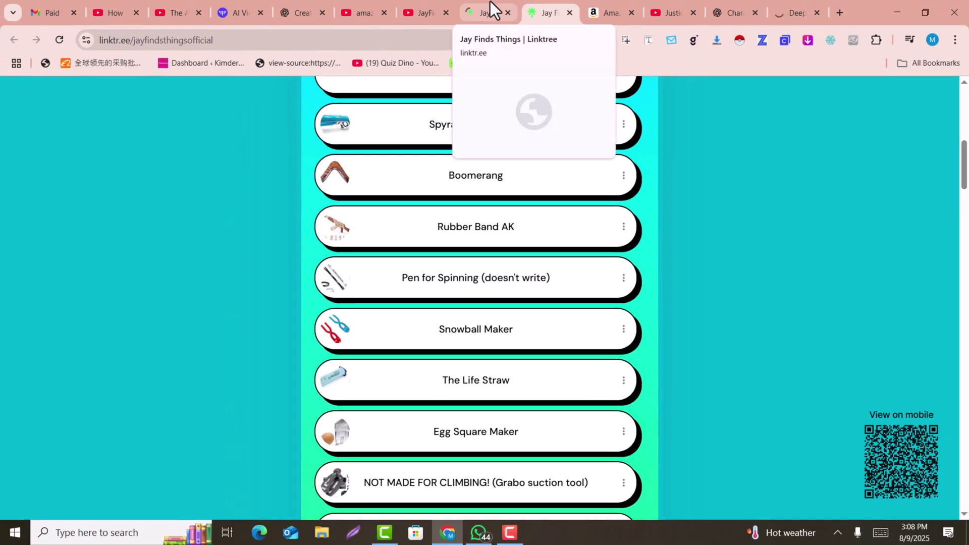
Browse the channel's Linktree product list
left_click(490, 1)
left_click(556, 1)
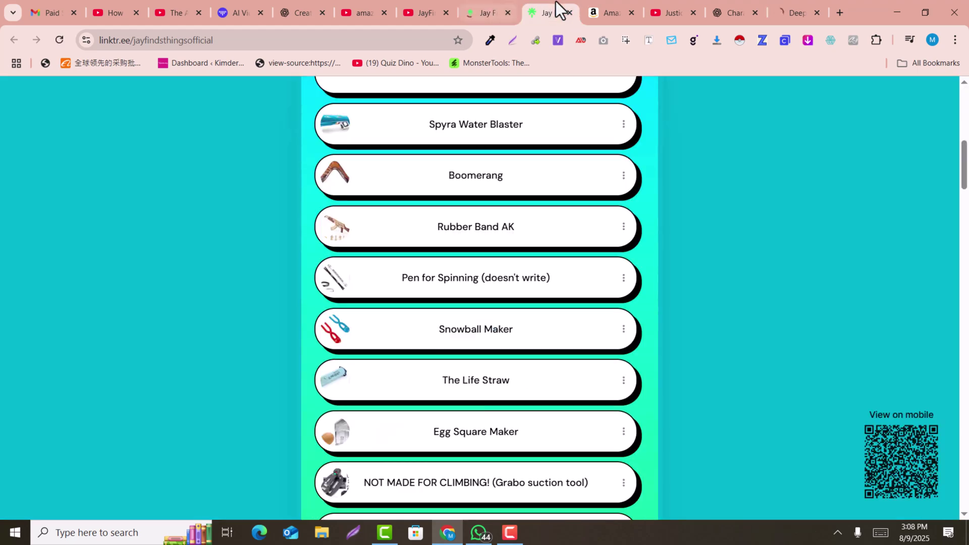
left_click(497, 7)
scroll(445, 247, "down", 2)
scroll(447, 249, "up", 5)
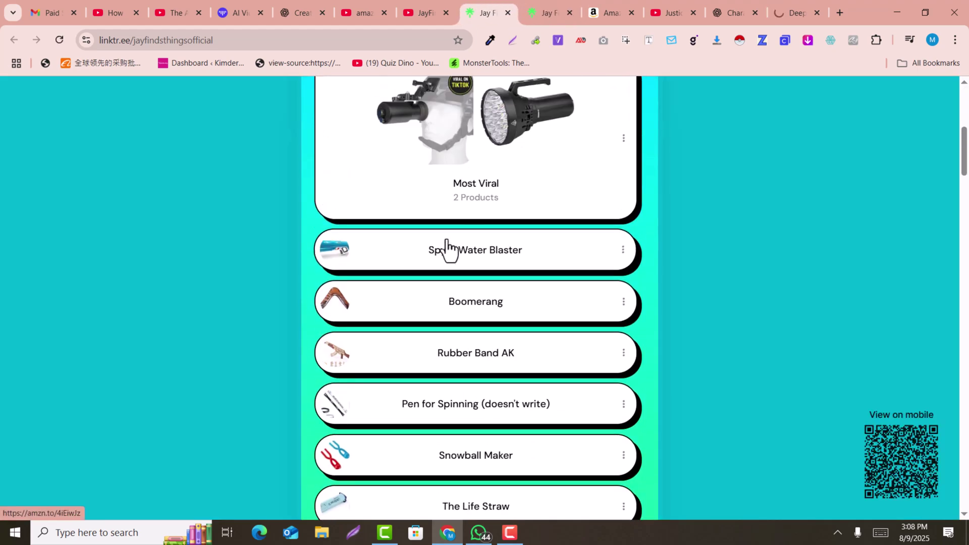
scroll(447, 303, "down", 4)
scroll(407, 303, "down", 1)
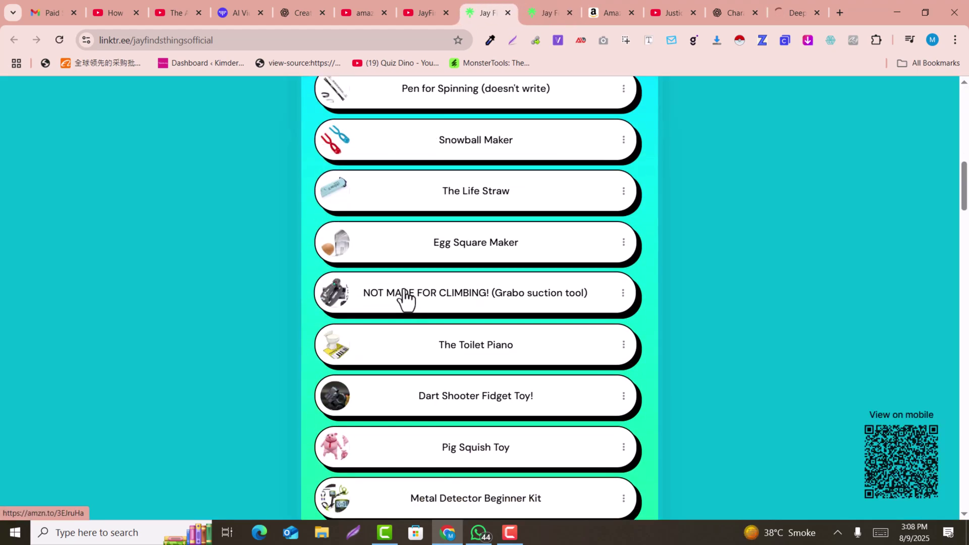
scroll(364, 379, "down", 5)
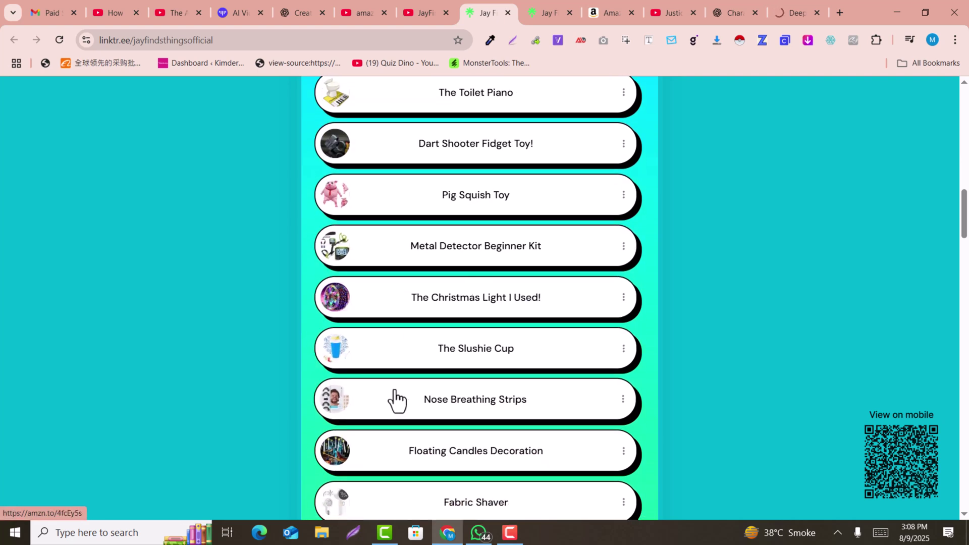
scroll(396, 400, "up", 9)
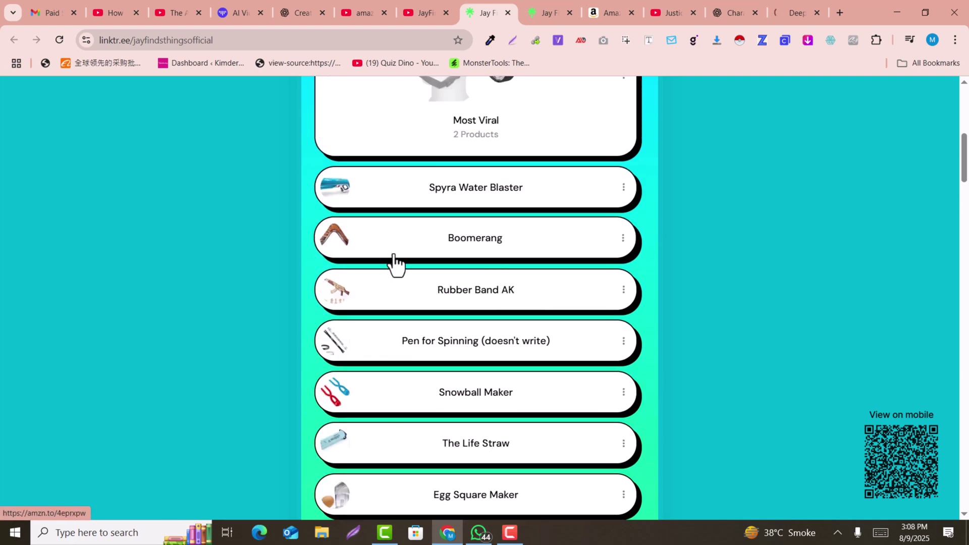
Look up the Boomerang product on Amazon, then go back to the Linktree list
left_click(394, 255)
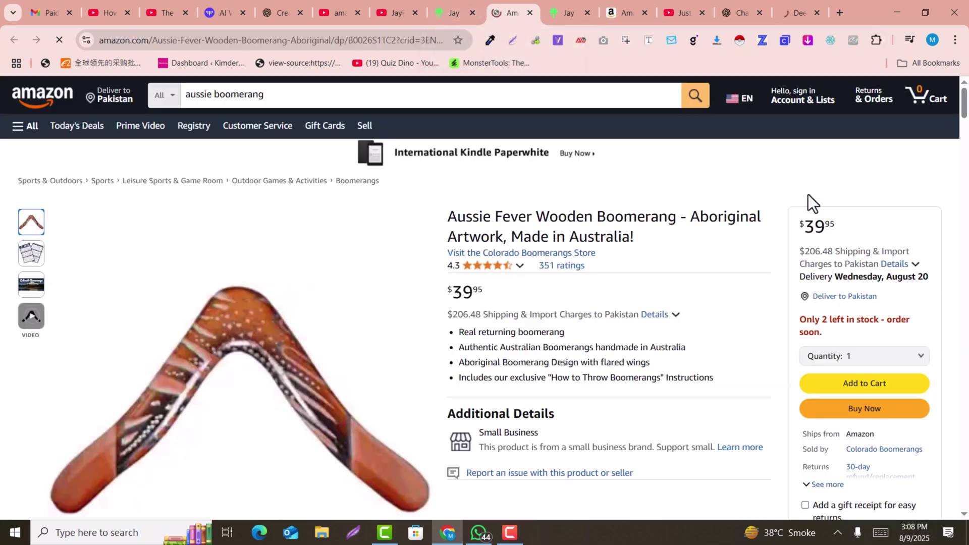
scroll(812, 201, "down", 7)
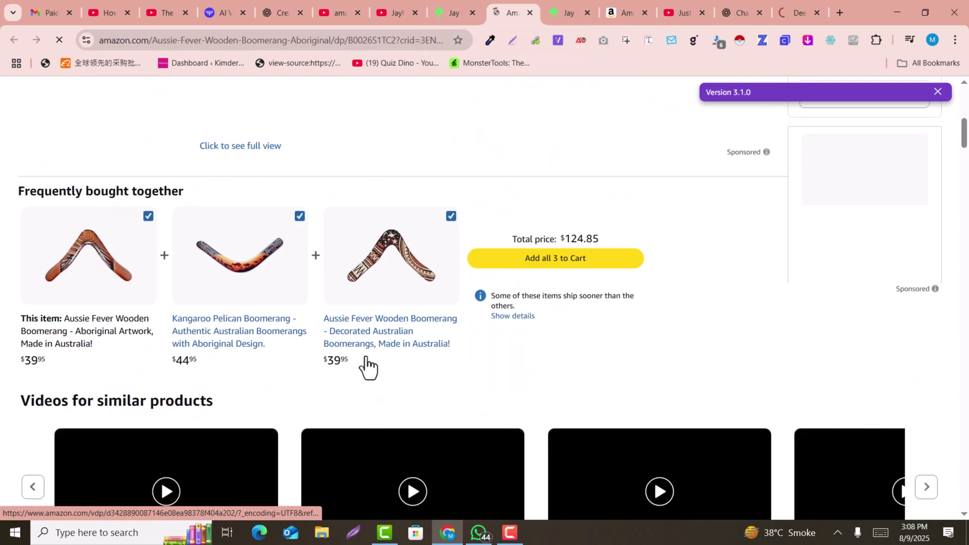
left_click(446, 1)
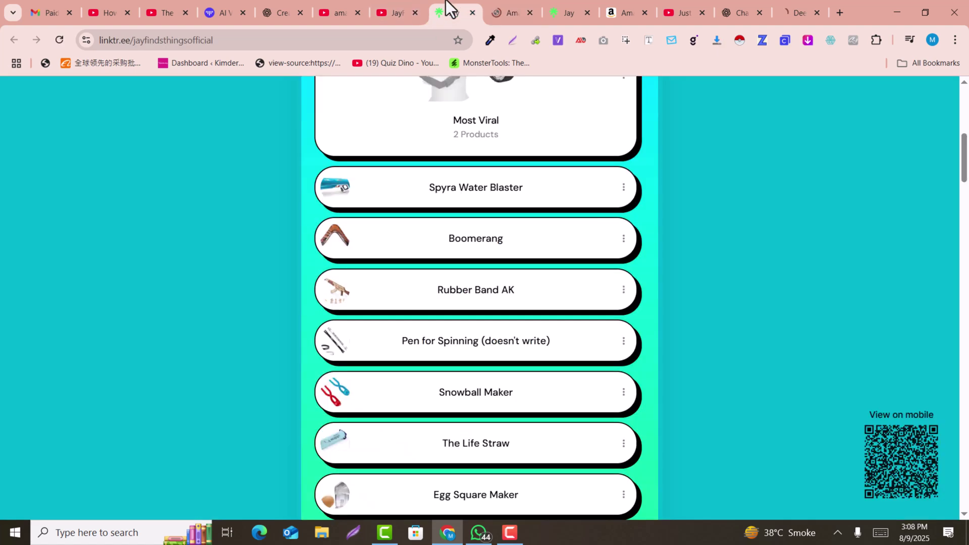
scroll(440, 310, "down", 7)
scroll(439, 309, "down", 4)
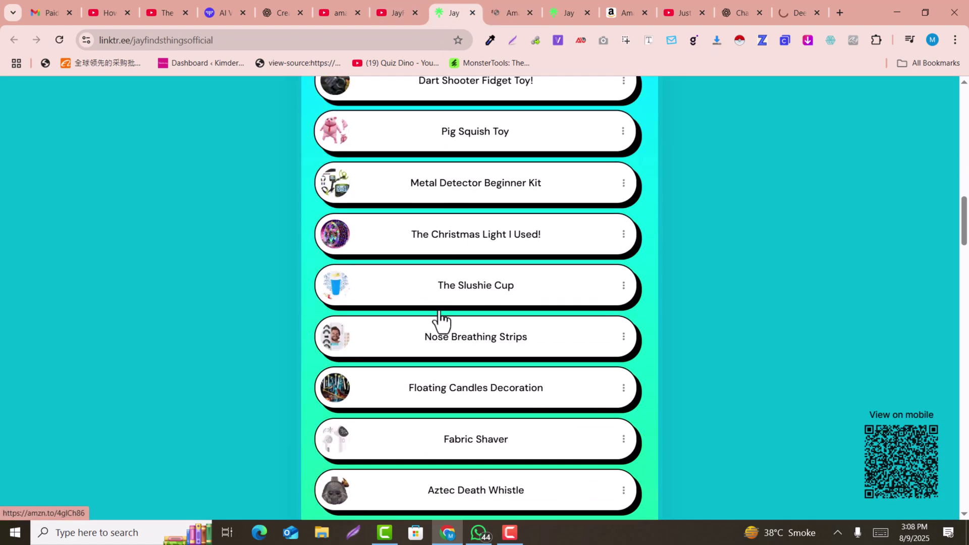
Return to the YouTube channel page and close its details panel
left_click(401, 2)
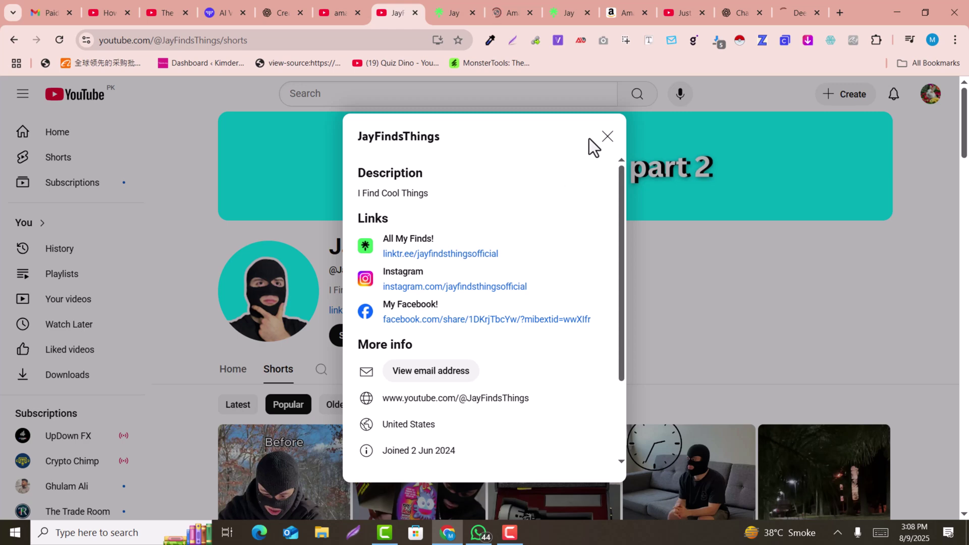
left_click(607, 136)
scroll(530, 258, "down", 3)
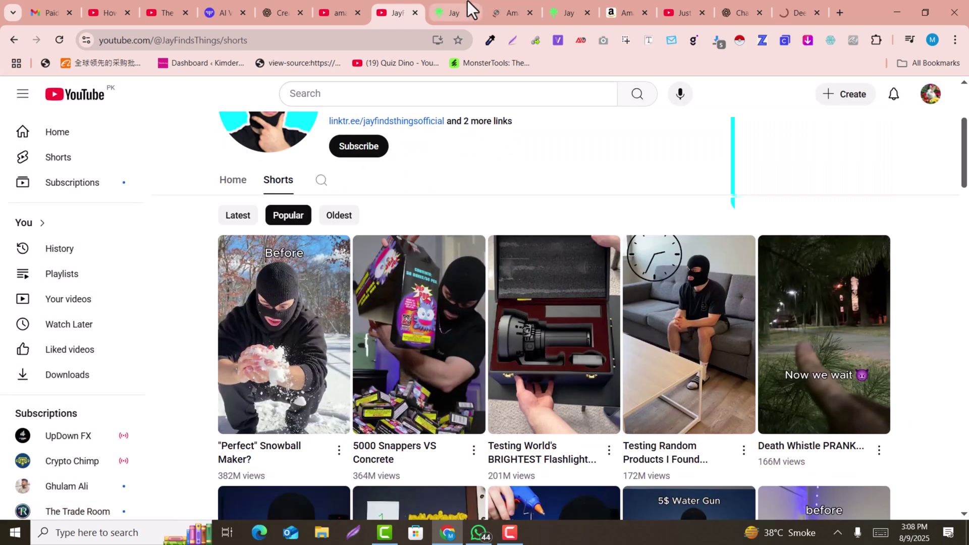
scroll(534, 401, "up", 1)
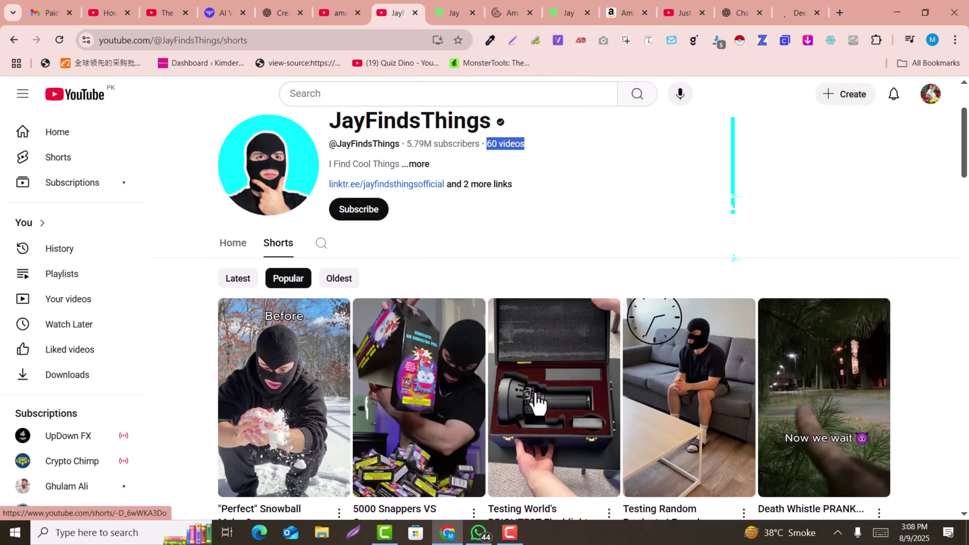
left_click(628, 1)
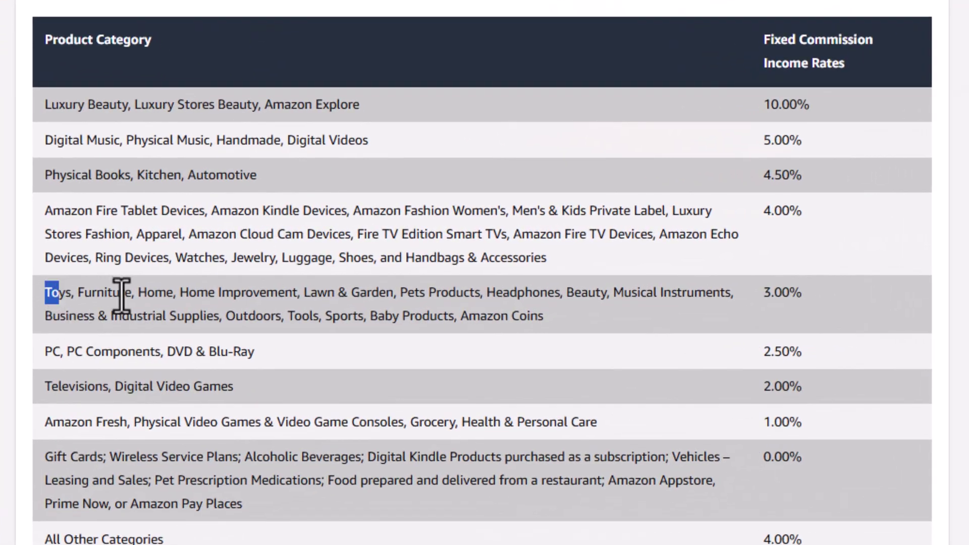
Select the 3.00% Toys commission rate, then return to the channel's Popular Shorts
double_click(783, 293)
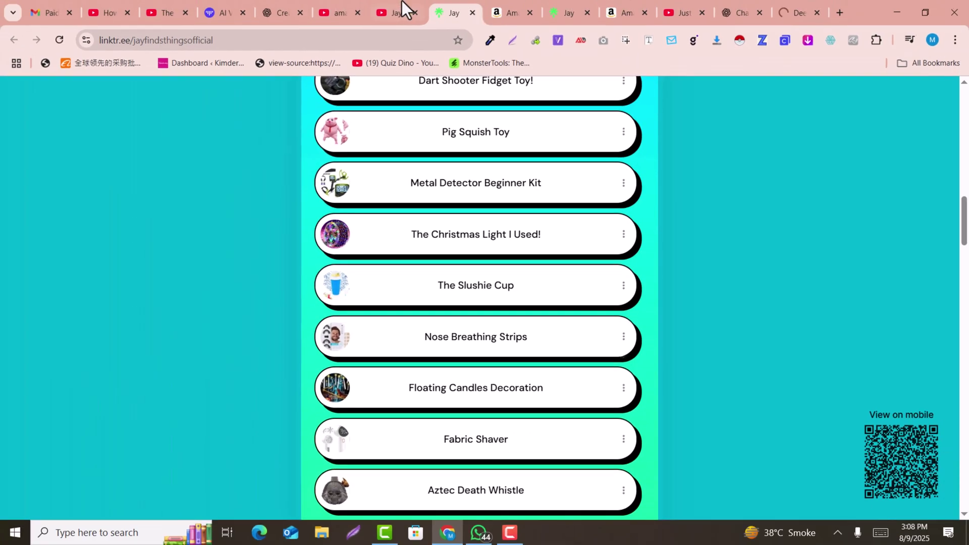
left_click(401, 1)
scroll(247, 379, "down", 2)
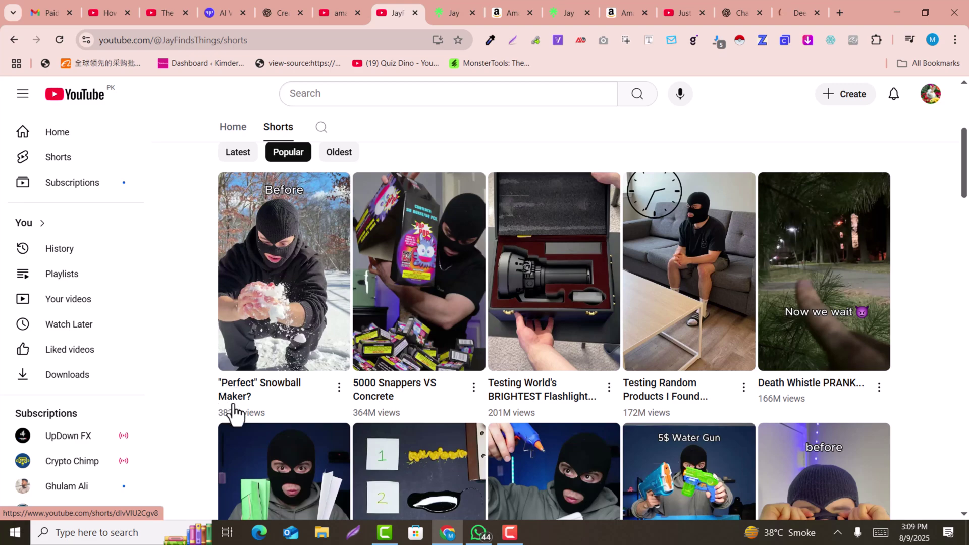
Calculate 30,000,000 × 0.01 = 300,000, then × 0.9 = 270,000, and close Calculator
key("XF86Calculator")
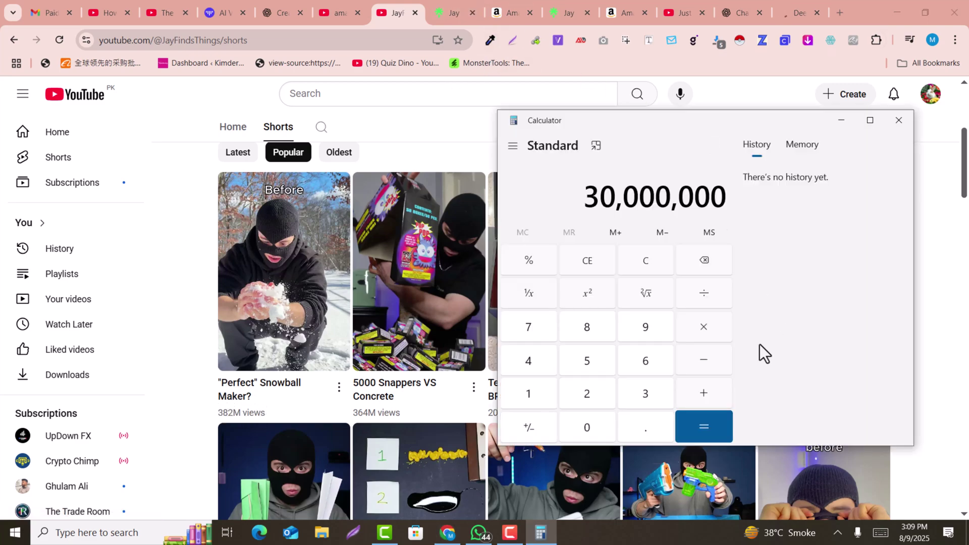
type("0.01")
left_click(703, 426)
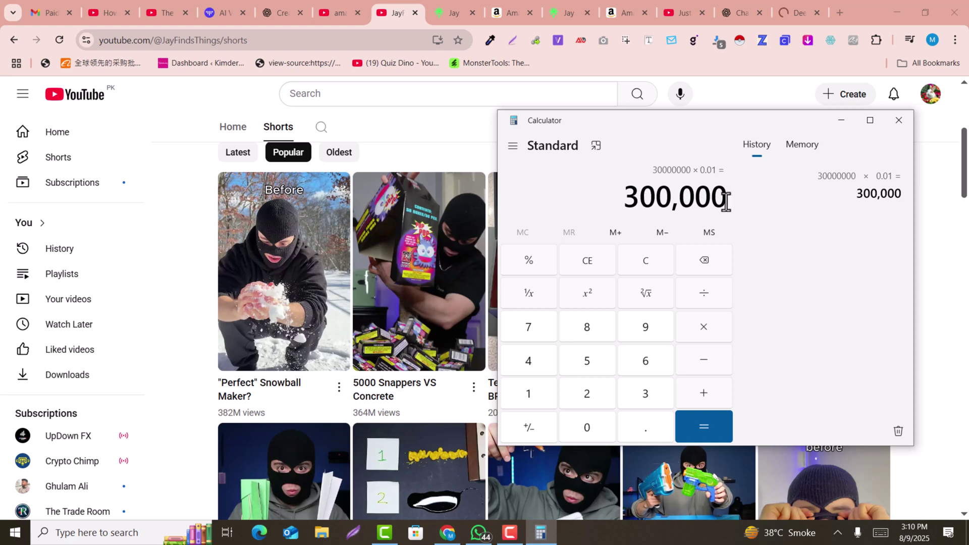
type("*0.9")
key("Return")
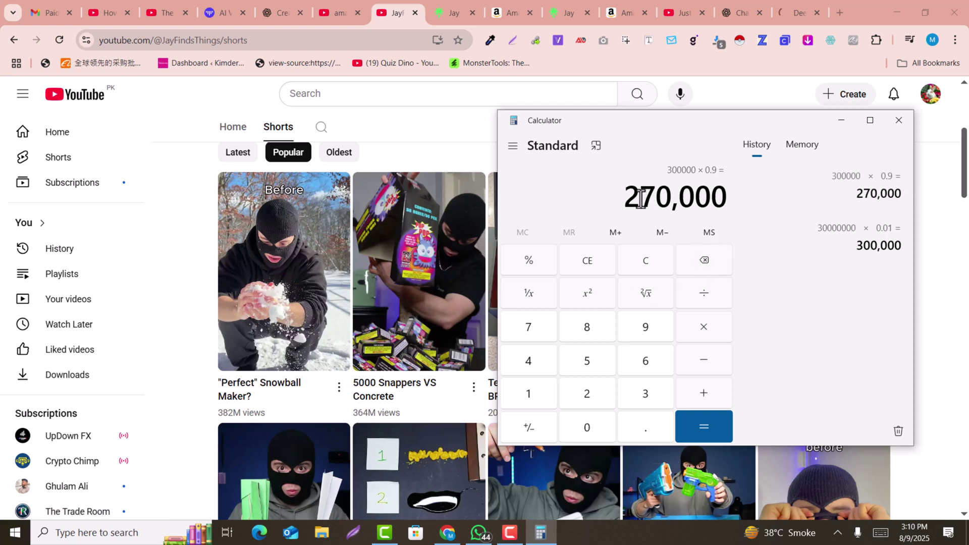
left_click(899, 120)
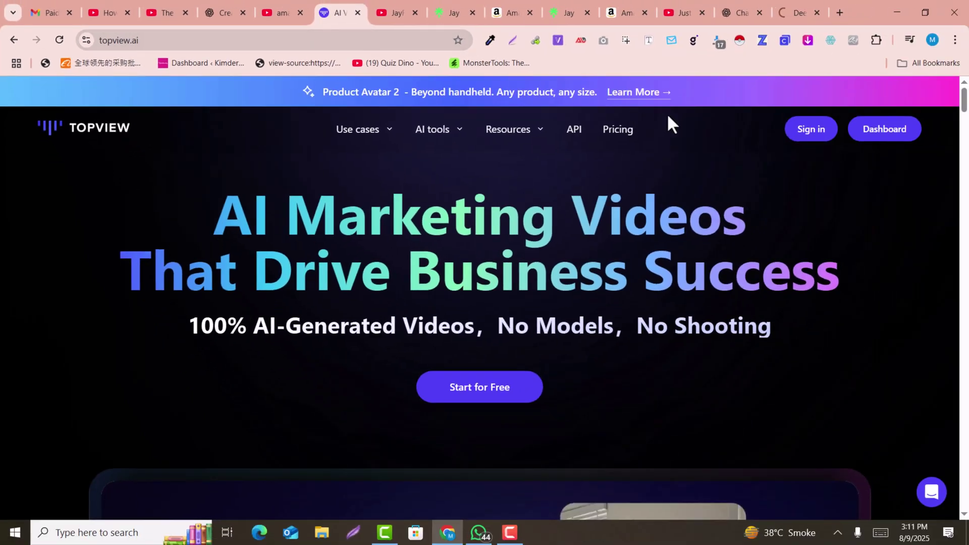
Sign in to Topview AI with a Google account and allow access
left_click(806, 132)
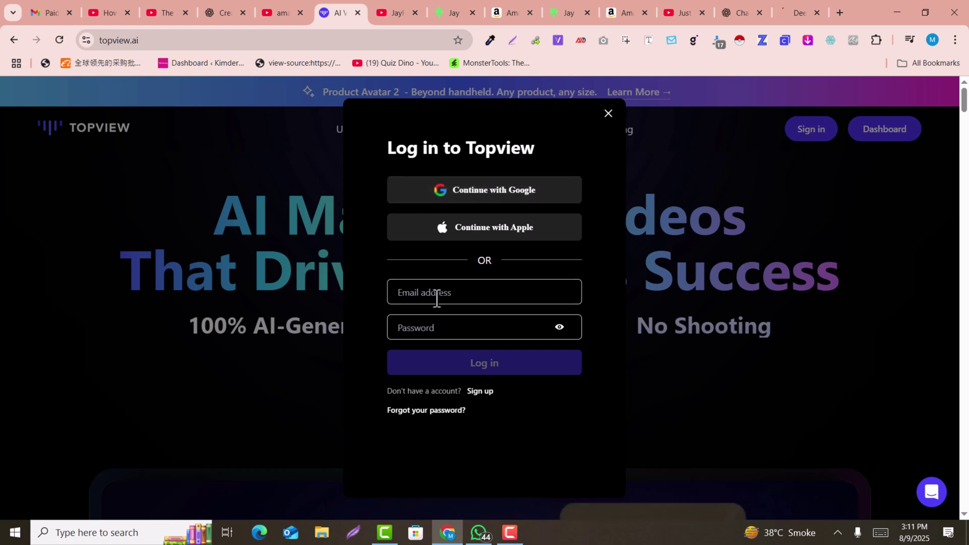
left_click(507, 193)
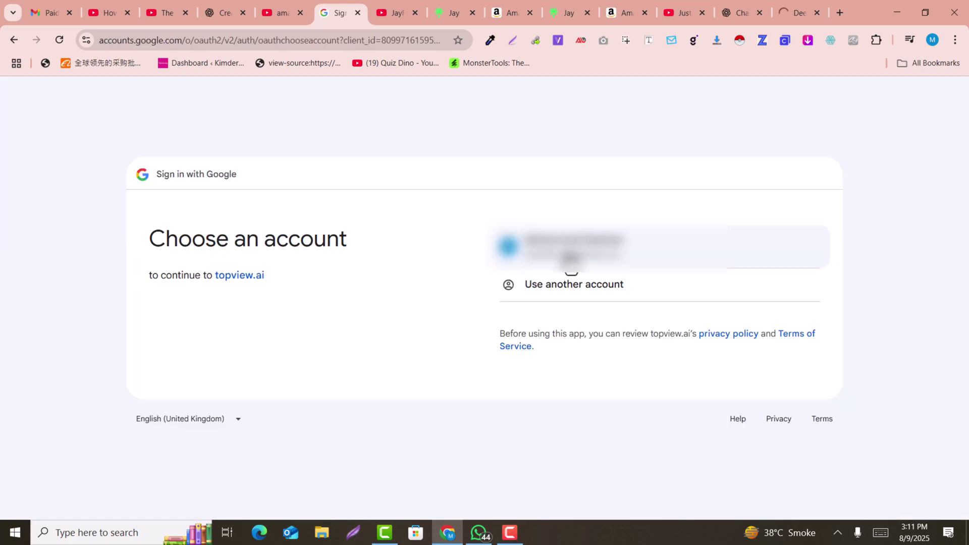
left_click(569, 257)
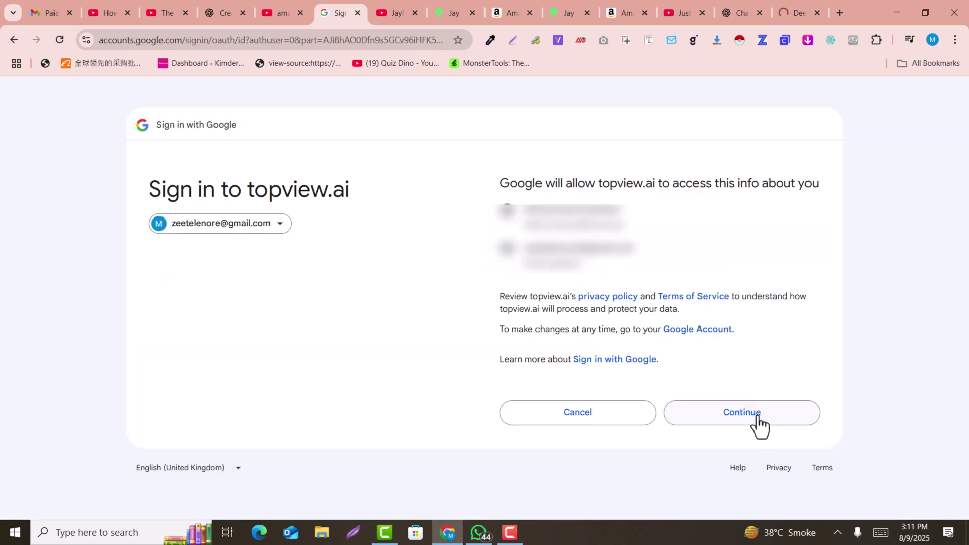
left_click(740, 413)
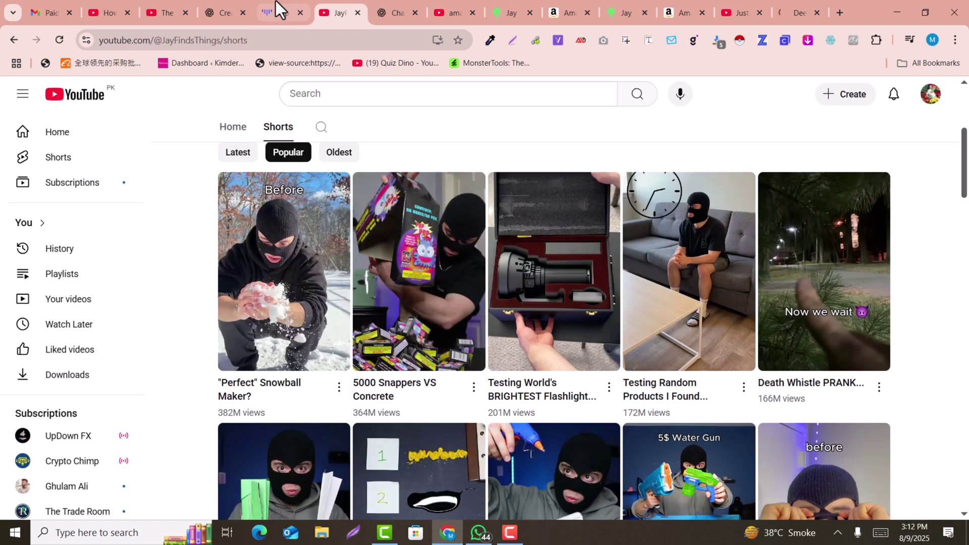
left_click(281, 12)
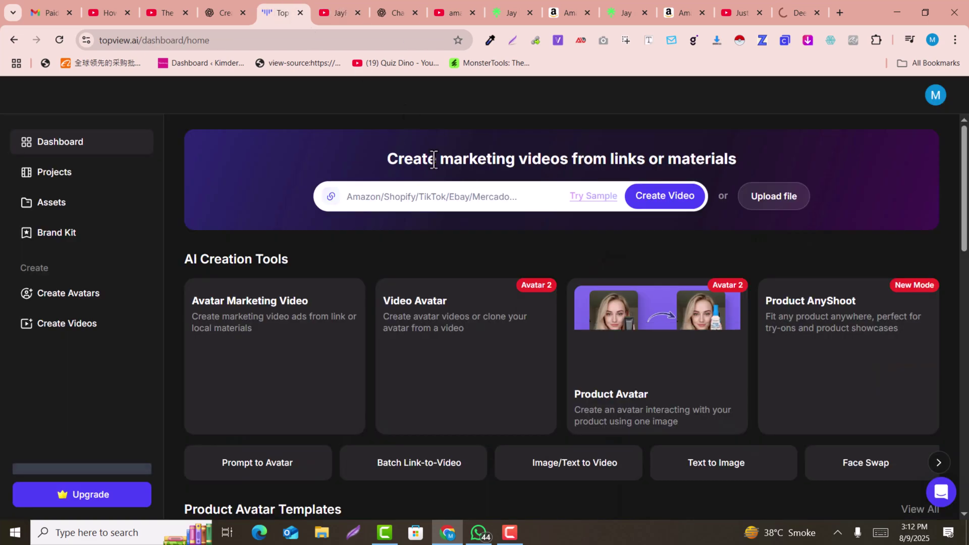
Search YouTube for 'amazon finds' from the JayFindsThings tab
left_click(344, 11)
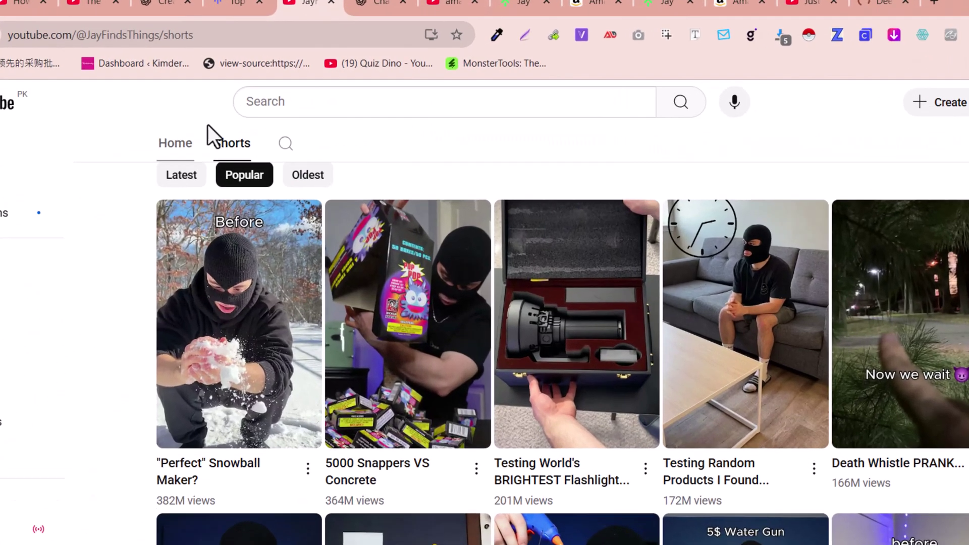
left_click(274, 108)
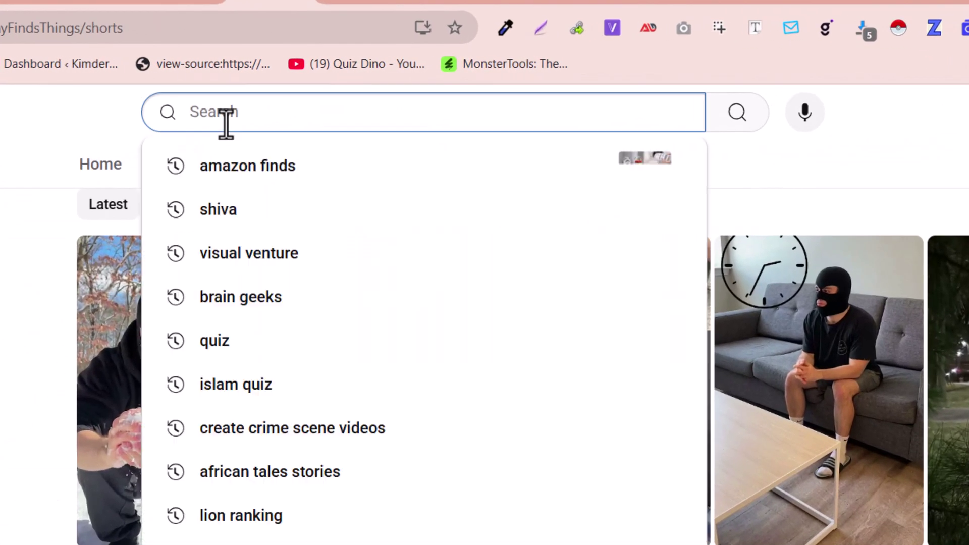
type("amaz")
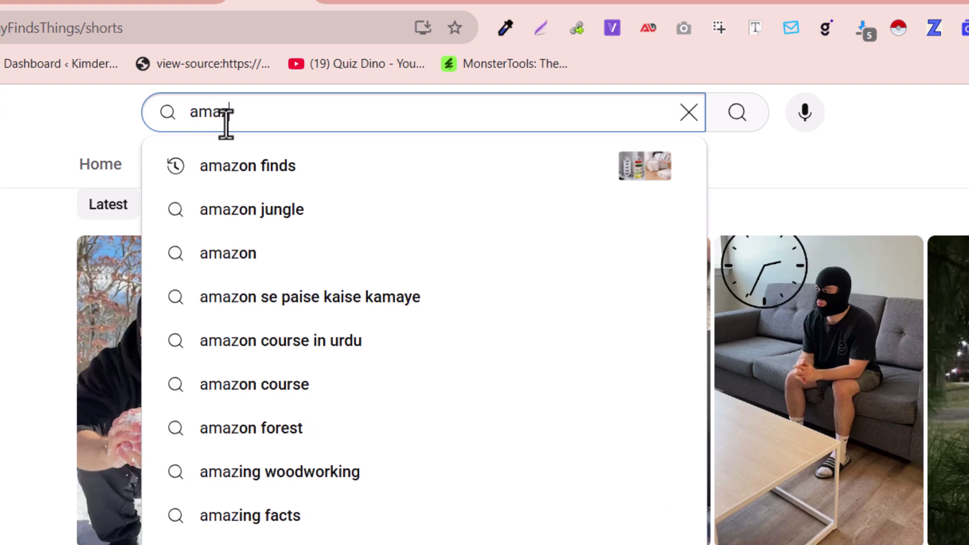
type("on finds")
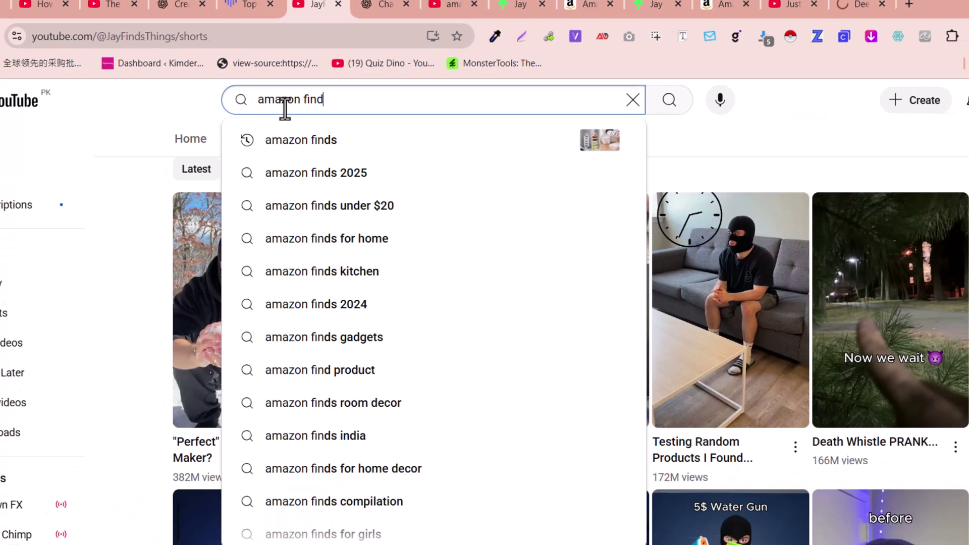
key("Return")
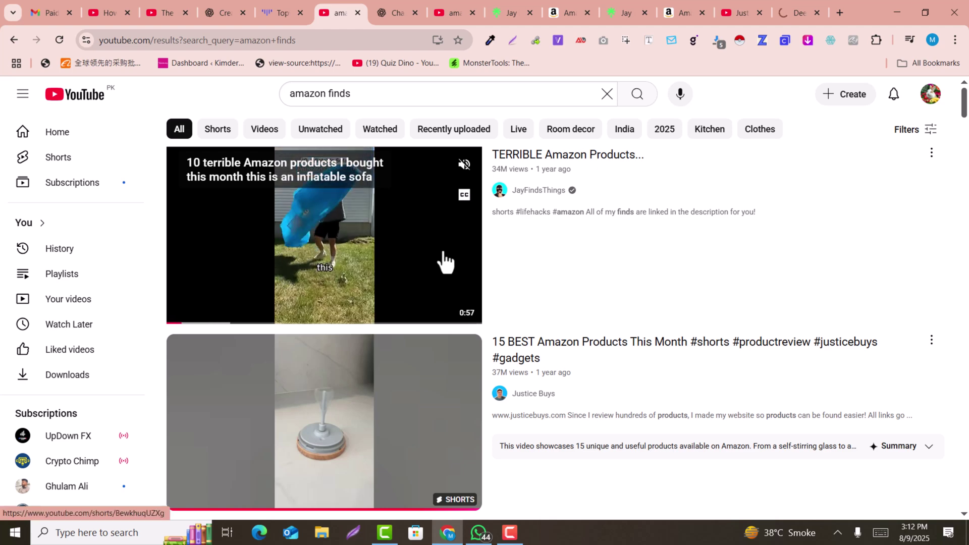
Scroll through the kitchen-gadget Shorts in the search results
scroll(778, 276, "down", 3)
scroll(785, 277, "down", 1)
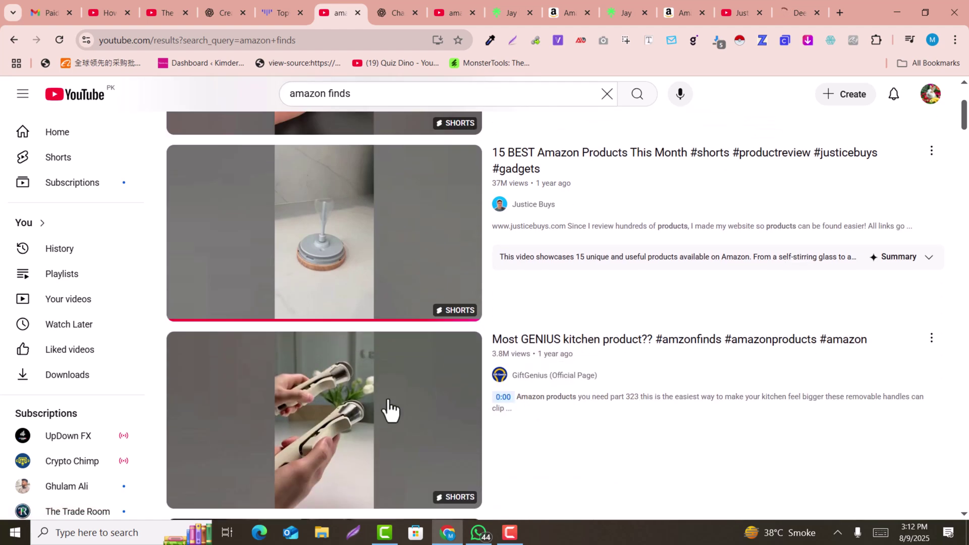
mouse_move(379, 410)
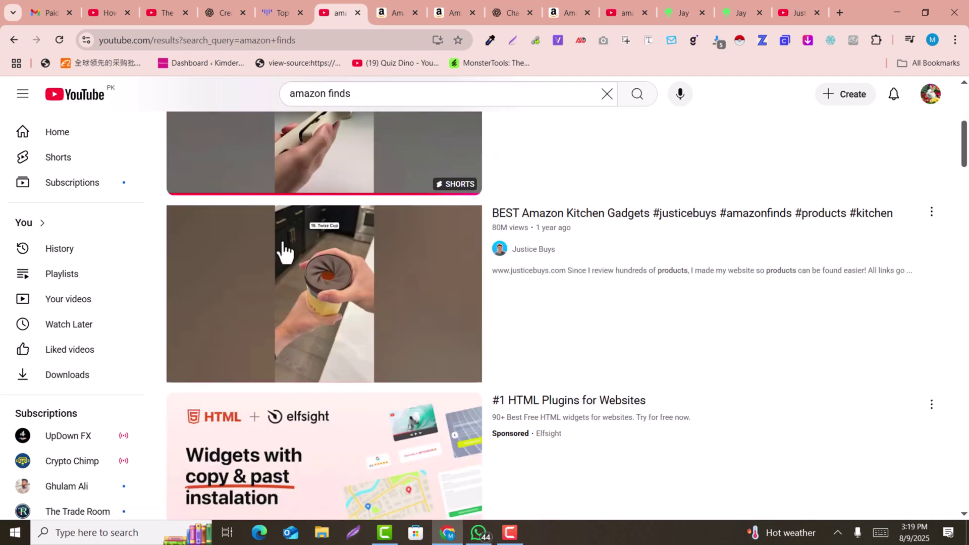
mouse_move(473, 343)
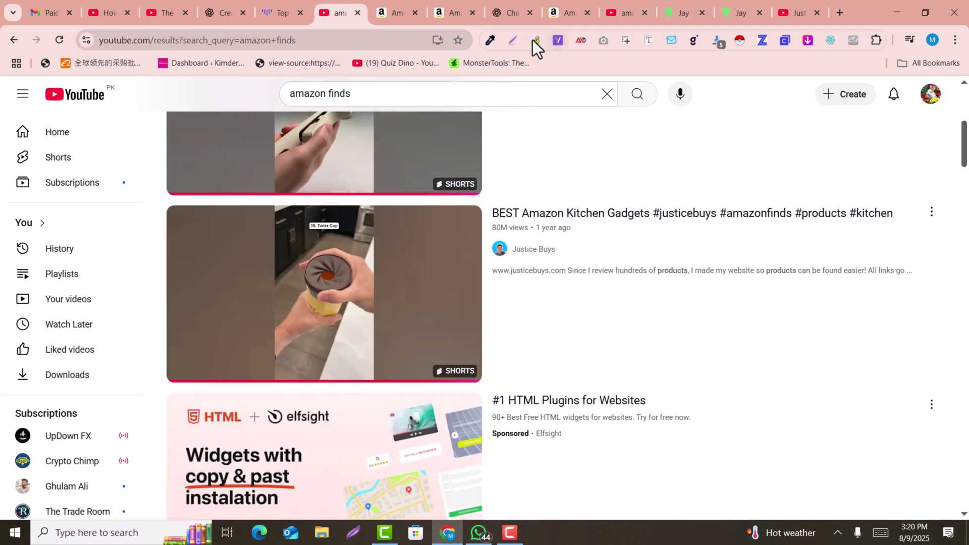
Capture a 185x223 Lightshot screenshot of the twist-lid cup thumbnail, then open Google Images
left_click(516, 40)
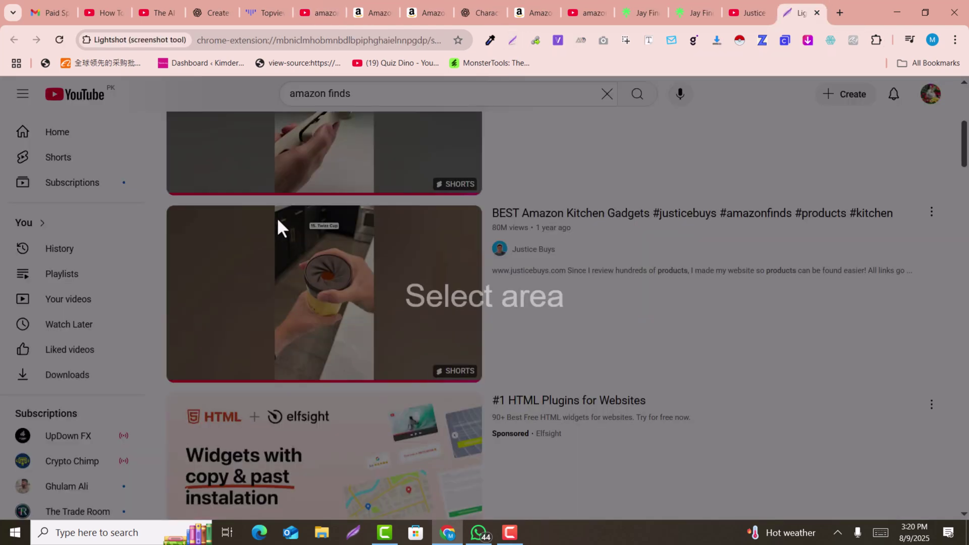
left_click_drag(278, 244, 371, 357)
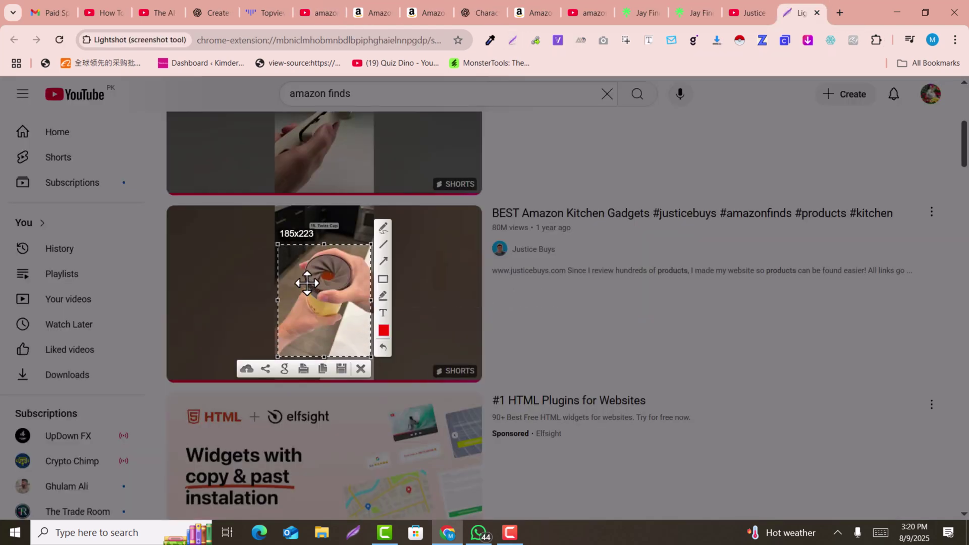
left_click(284, 368)
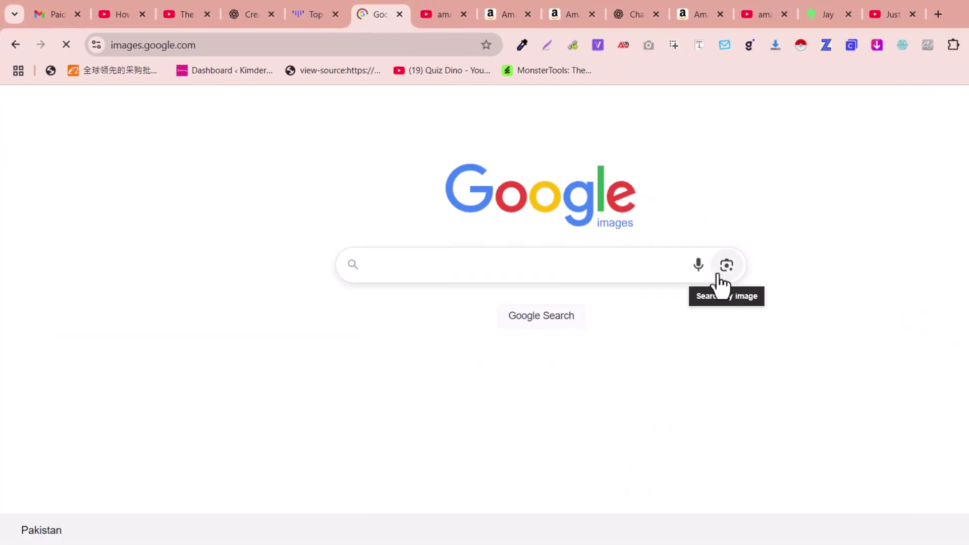
Upload viral 1.png from Downloads to Google Images' search by image
left_click(727, 266)
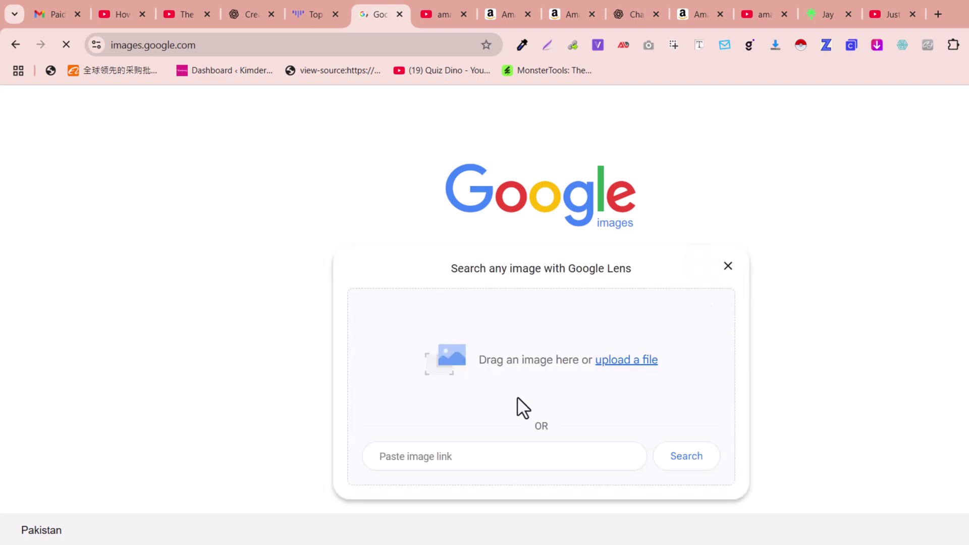
left_click(640, 370)
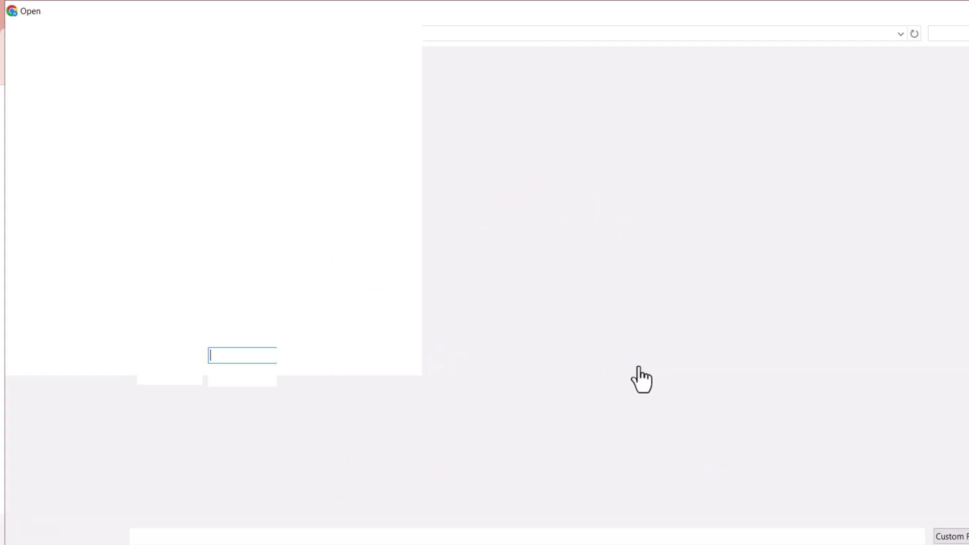
left_click(63, 123)
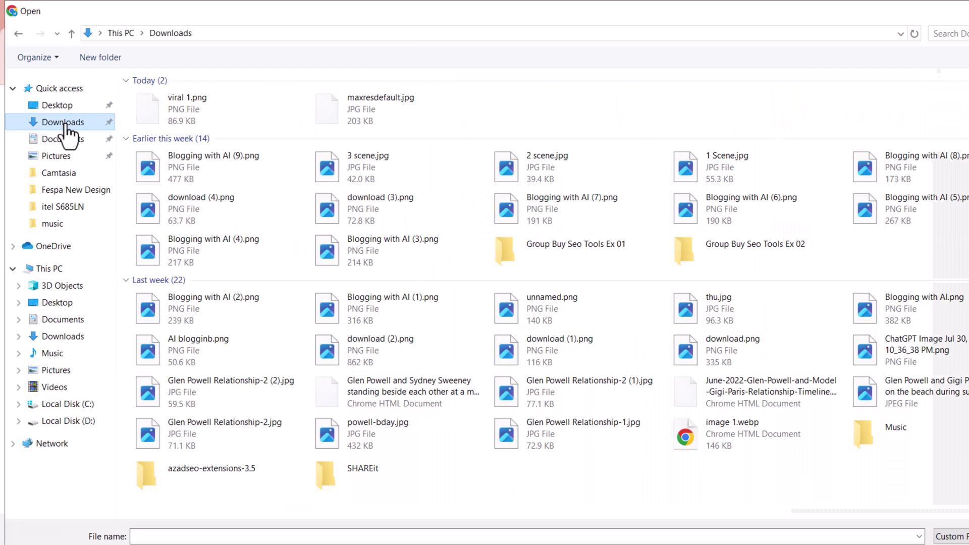
left_click(181, 123)
key("Return")
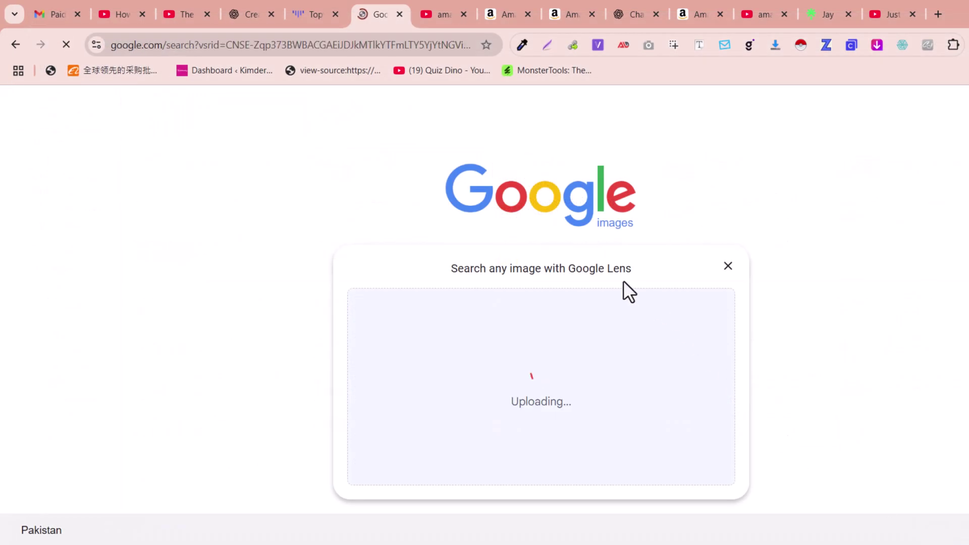
Review the Lens product matches identifying a portable coffee straw cup, then bring up the Amazon results
scroll(786, 305, "down", 7)
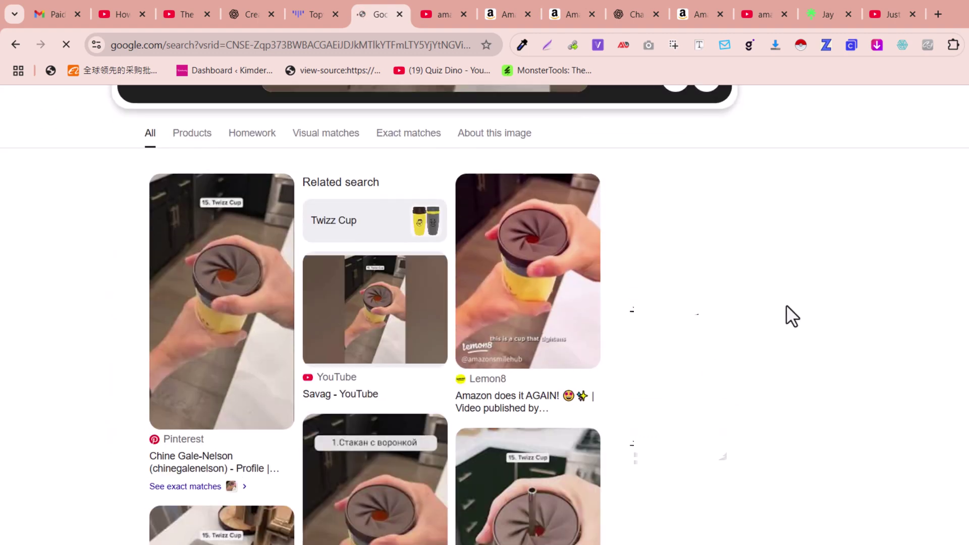
scroll(251, 337, "up", 7)
scroll(392, 339, "down", 12)
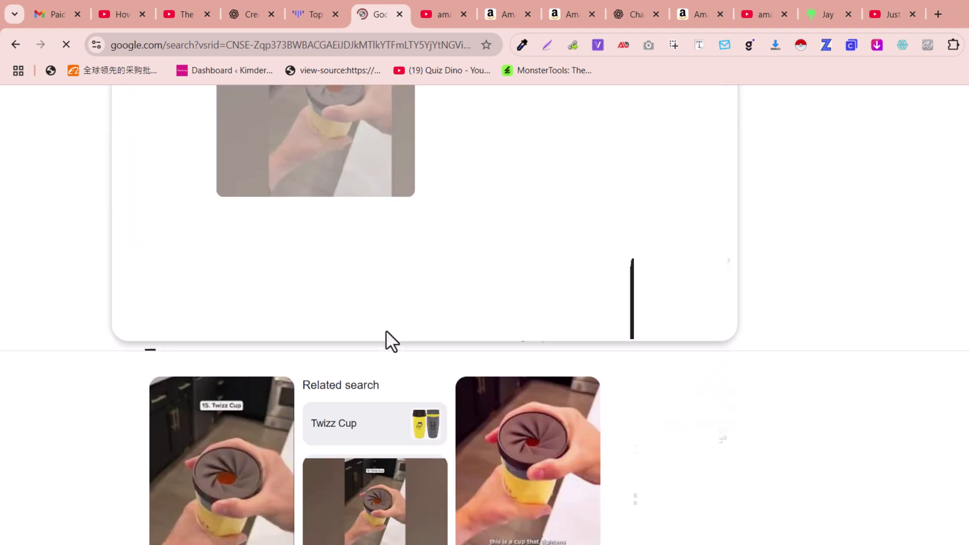
scroll(505, 339, "up", 5)
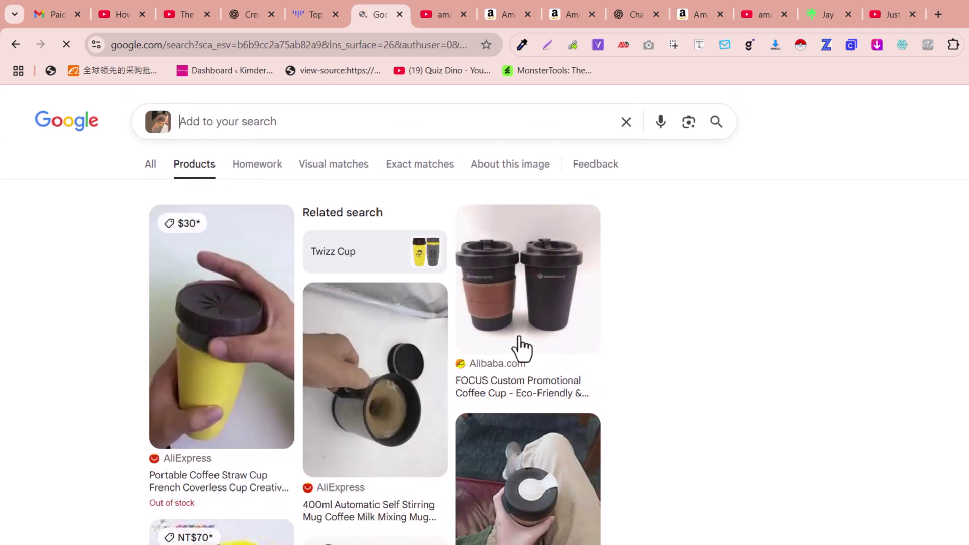
scroll(523, 348, "down", 5)
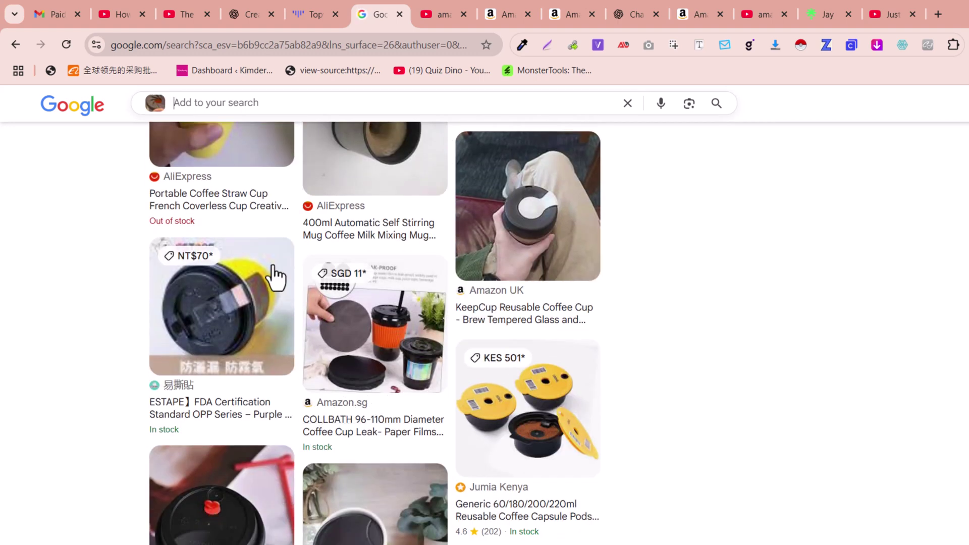
scroll(270, 292, "up", 3)
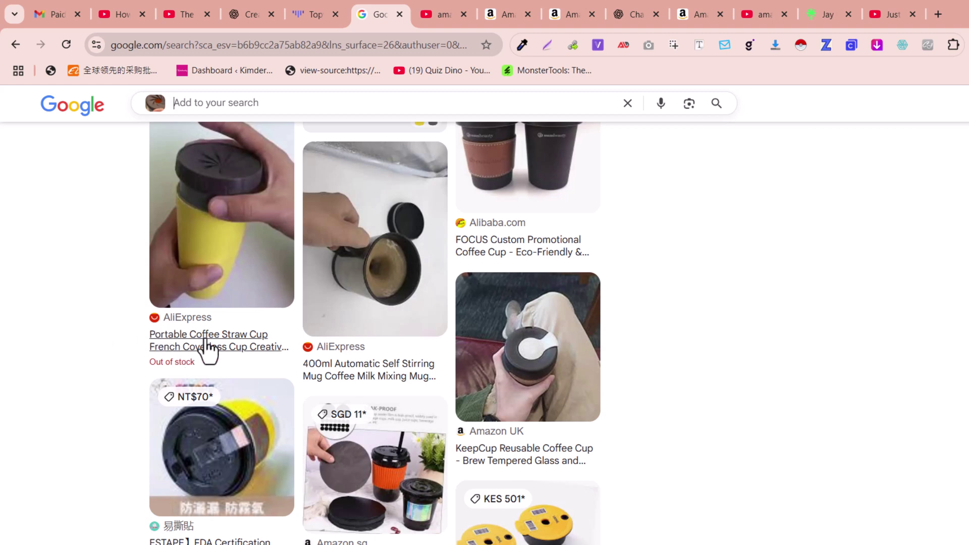
left_click_drag(525, 1, 418, 1)
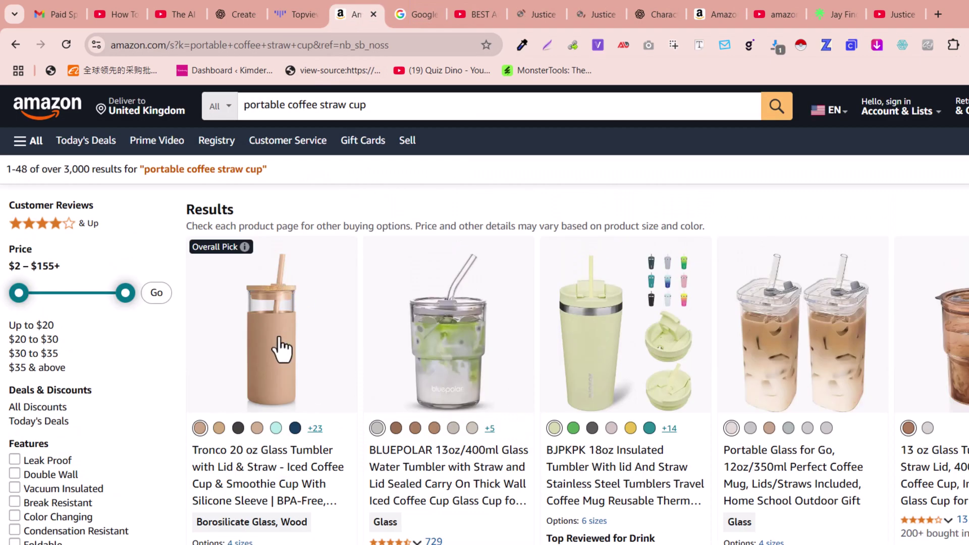
Open the Tronco 20 oz Glass Tumbler listing at $11.03 and select its page URL
left_click(282, 348)
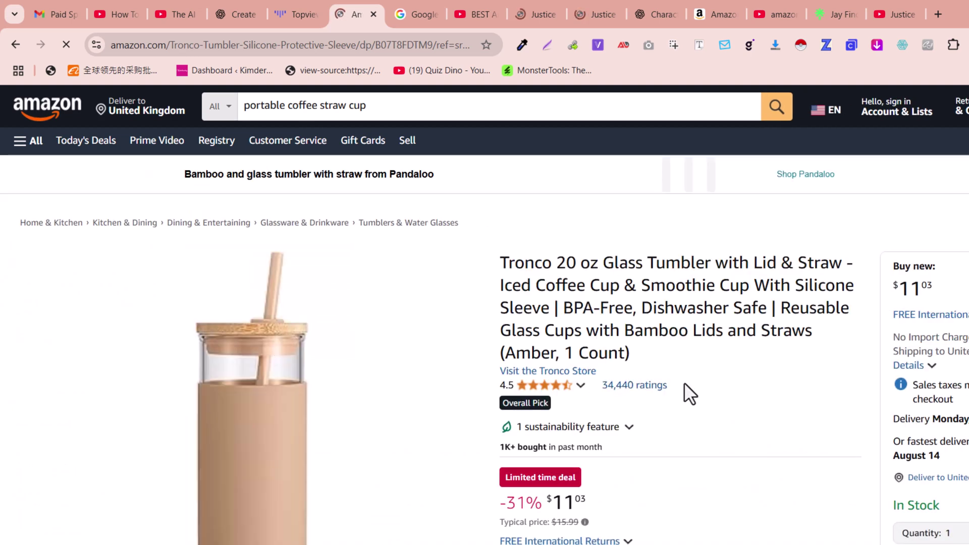
scroll(578, 288, "down", 3)
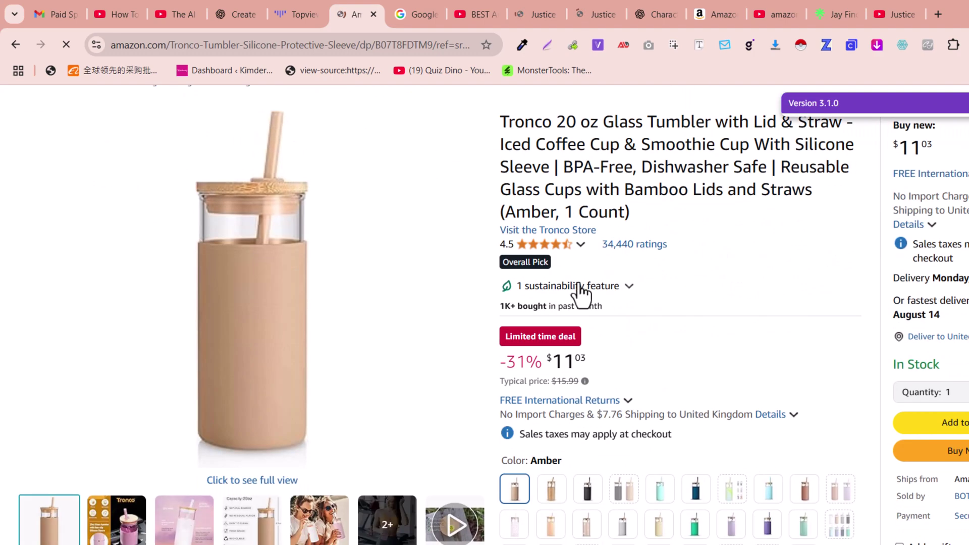
scroll(581, 289, "up", 3)
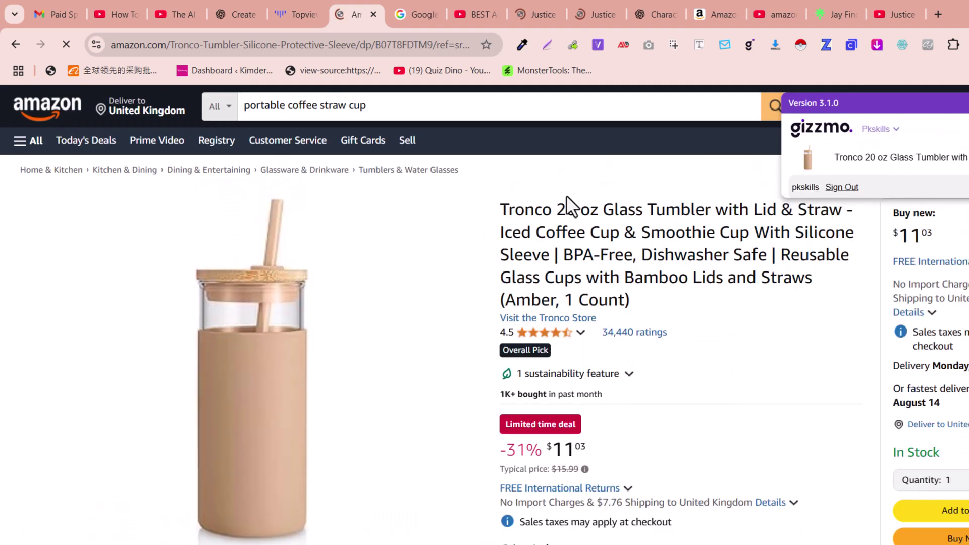
scroll(567, 197, "down", 5)
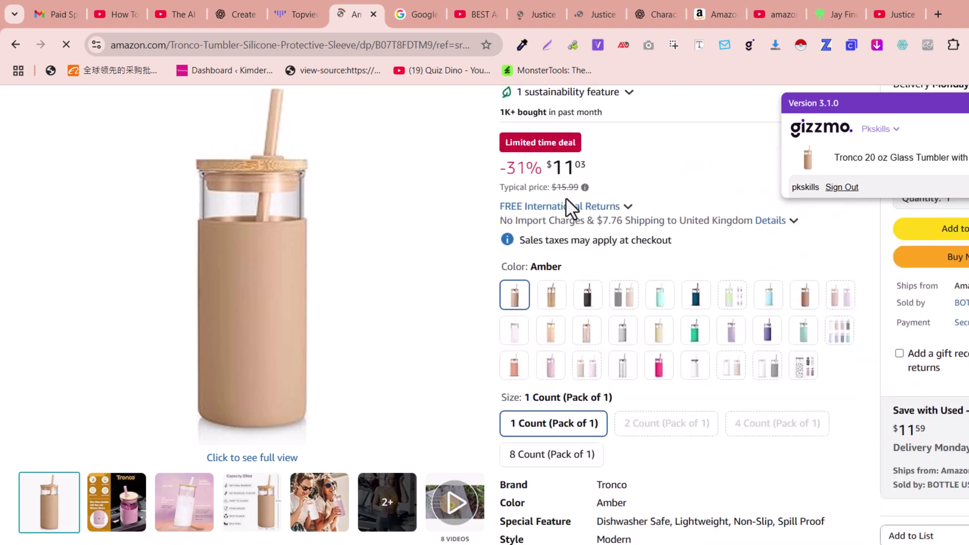
scroll(566, 198, "up", 5)
scroll(558, 216, "down", 5)
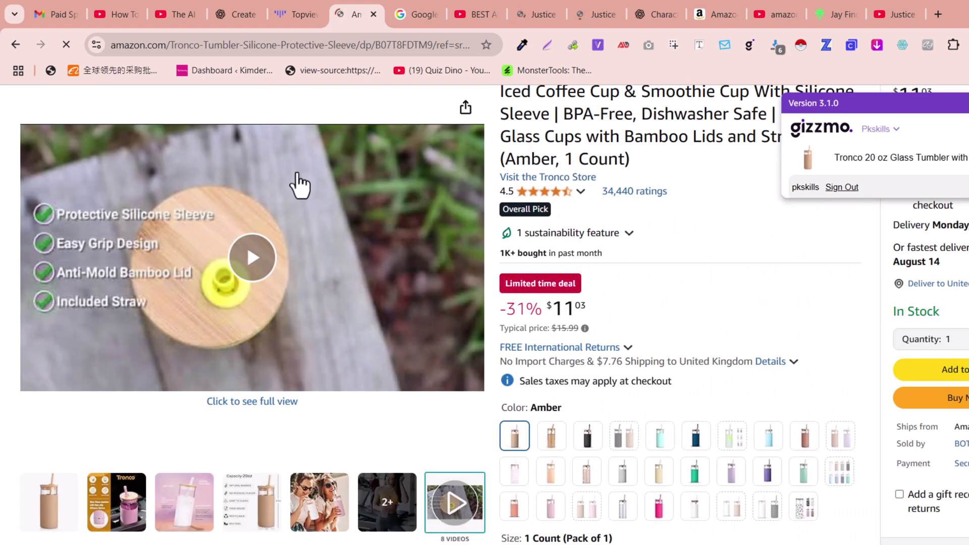
scroll(247, 260, "down", 1)
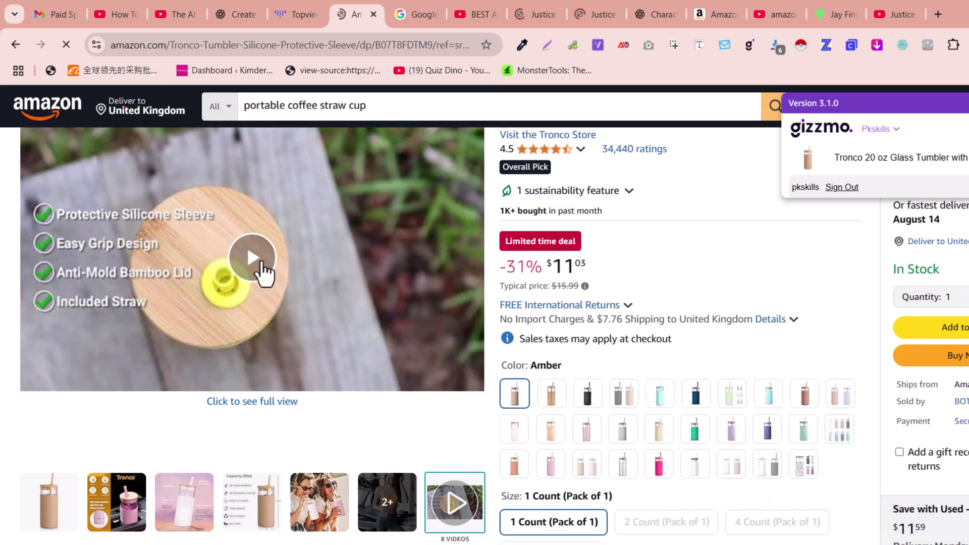
left_click(352, 44)
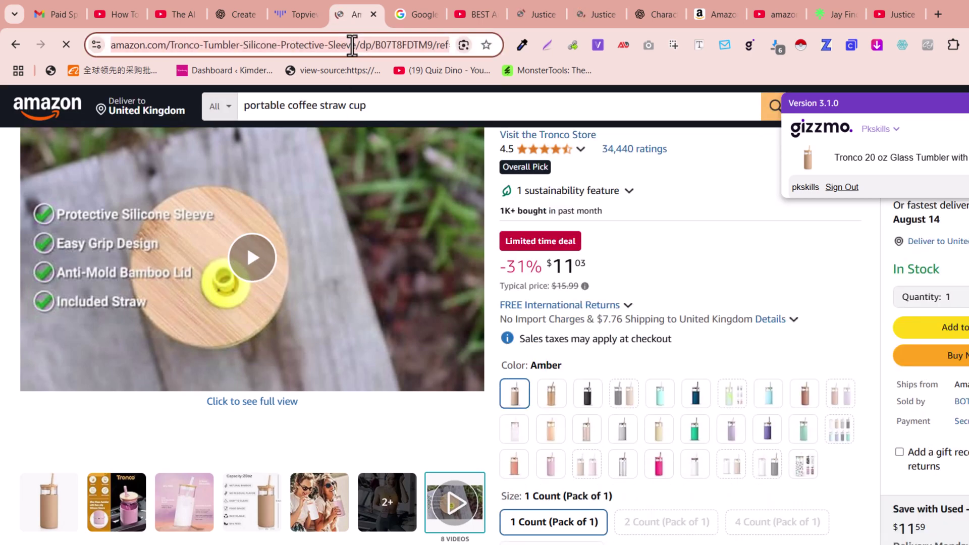
left_click(290, 14)
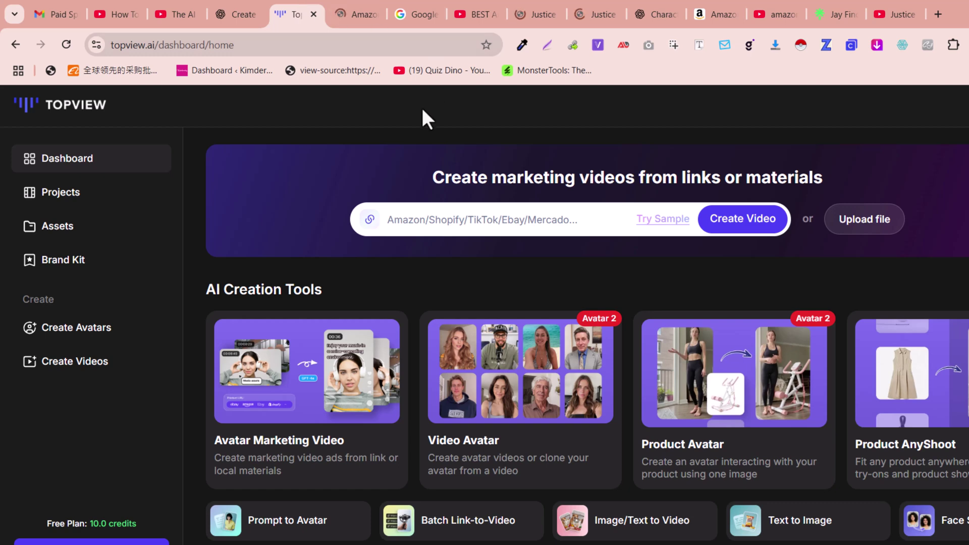
Paste the tumbler's Amazon product link into the dashboard box and create a video from it
left_click(401, 216)
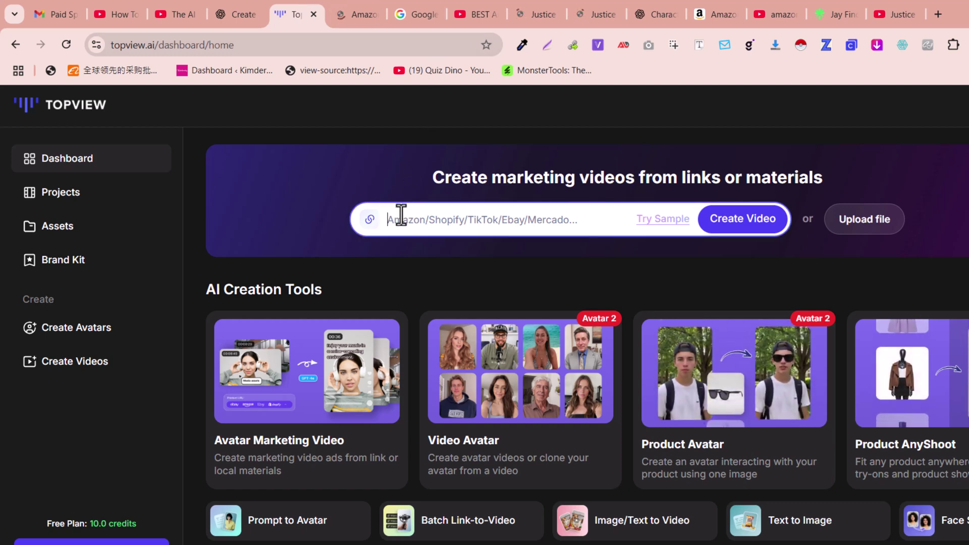
key("ctrl+v")
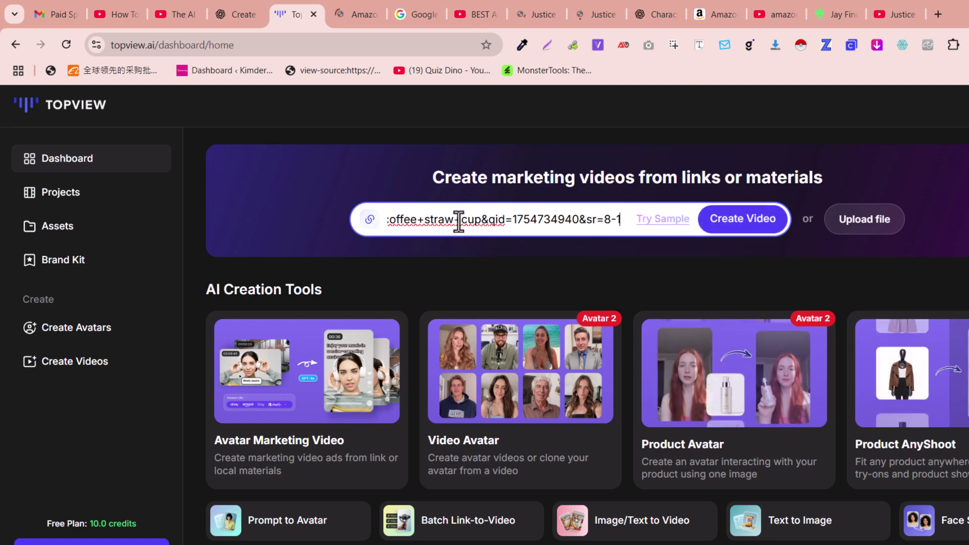
left_click(724, 228)
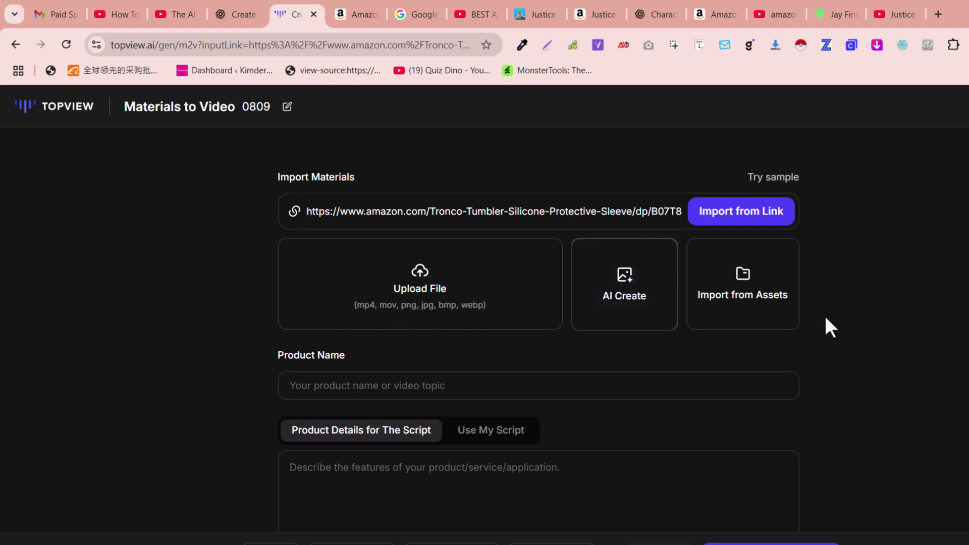
Import the listing's videos and images, leaving out the Capacity:20oz chart and the plain tan tumbler image
left_click(750, 222)
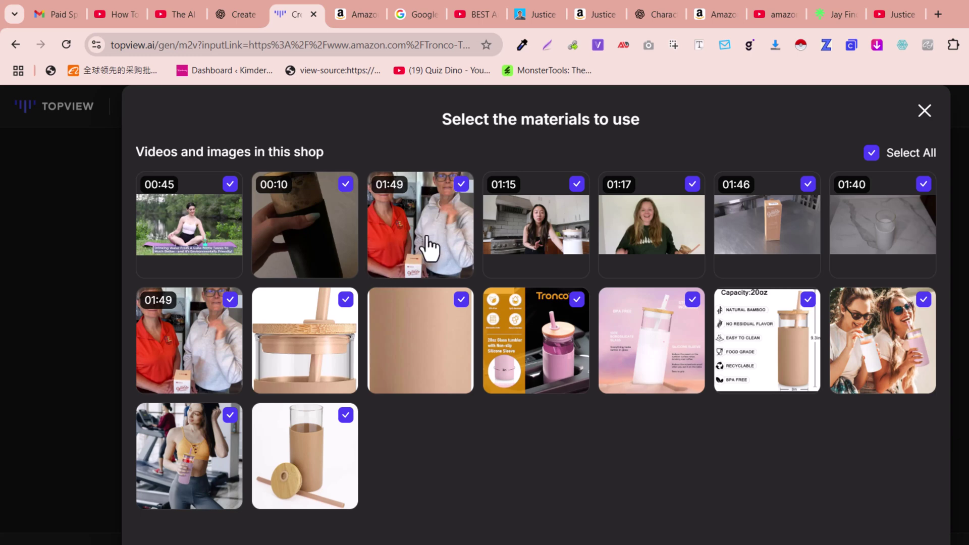
scroll(721, 444, "down", 1)
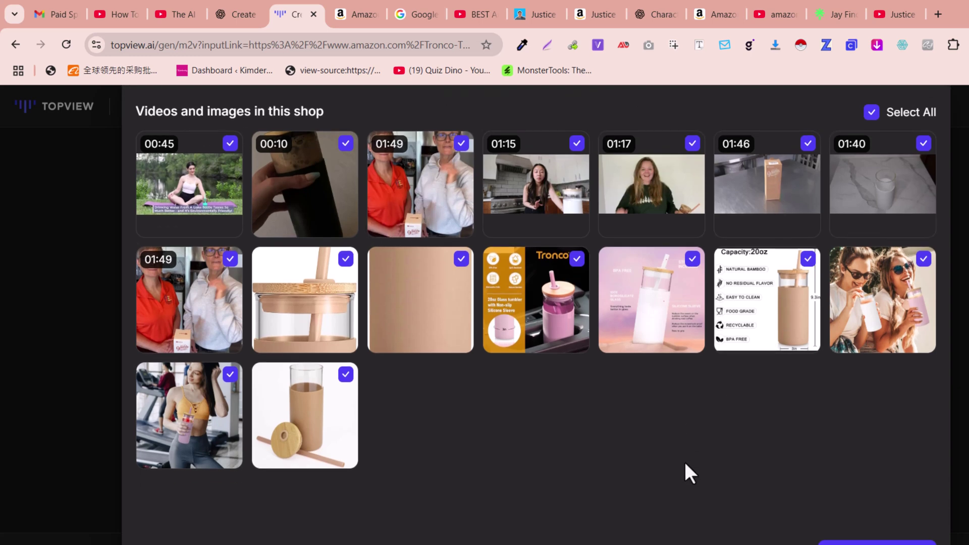
scroll(194, 320, "up", 1)
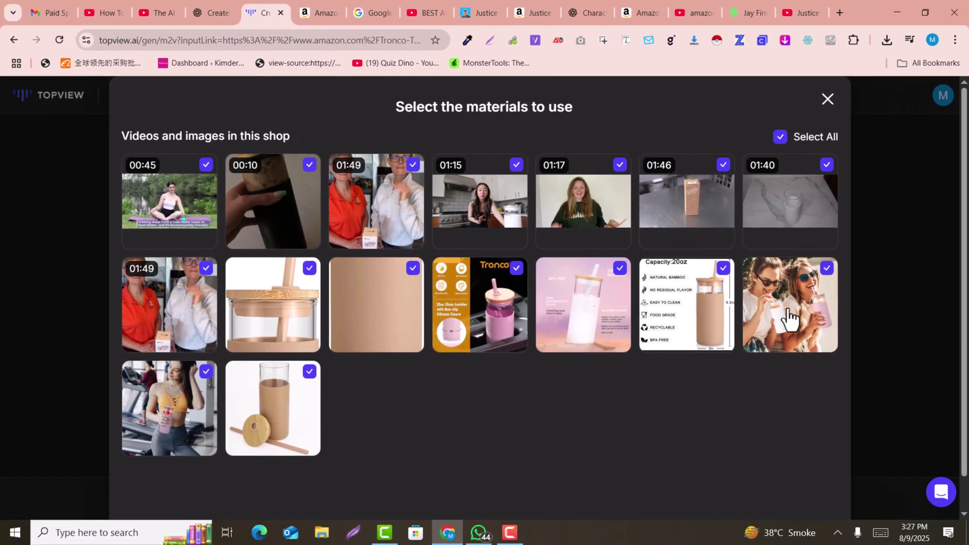
left_click(724, 268)
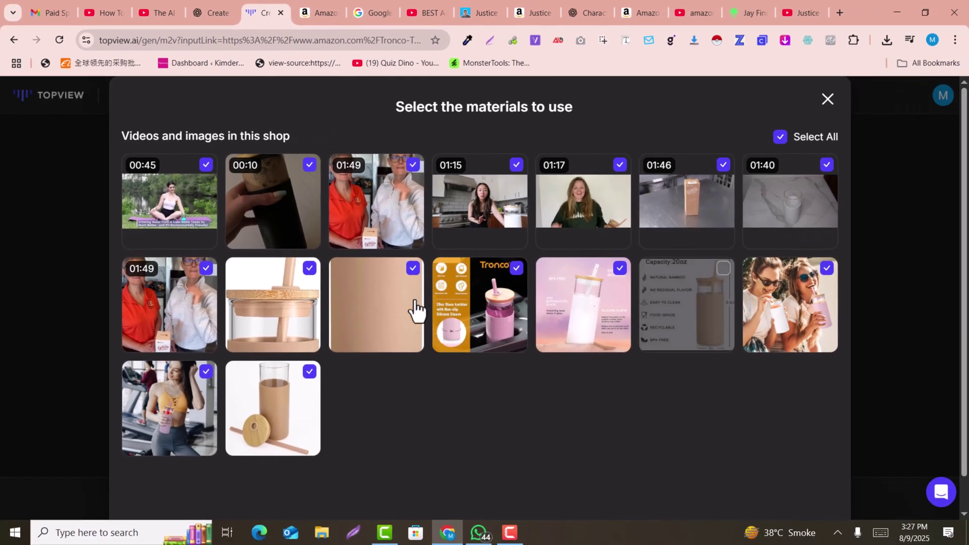
left_click(414, 269)
scroll(350, 379, "down", 1)
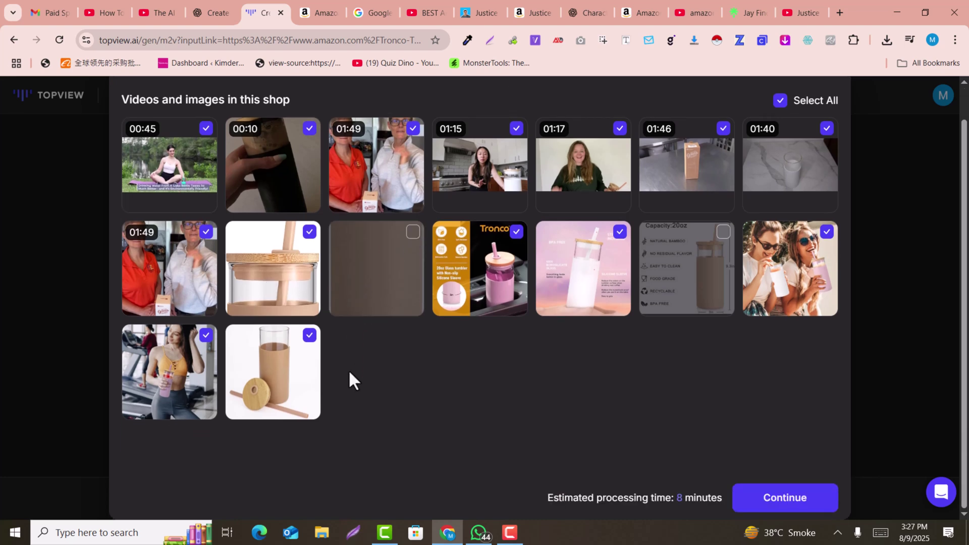
scroll(509, 292, "up", 1)
scroll(757, 454, "down", 1)
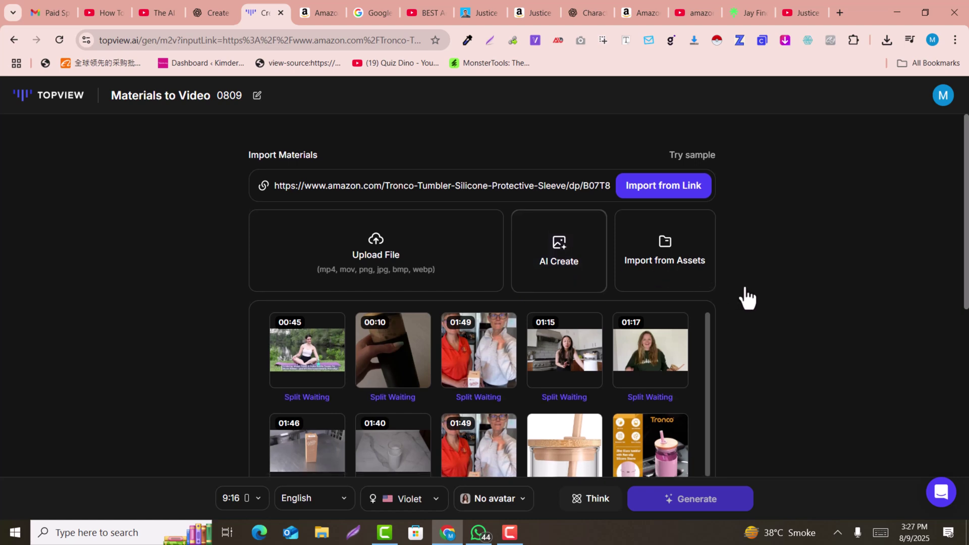
Review the end of the auto-filled tumbler product name
scroll(745, 296, "down", 3)
scroll(749, 295, "down", 2)
left_click_drag(318, 342, 728, 352)
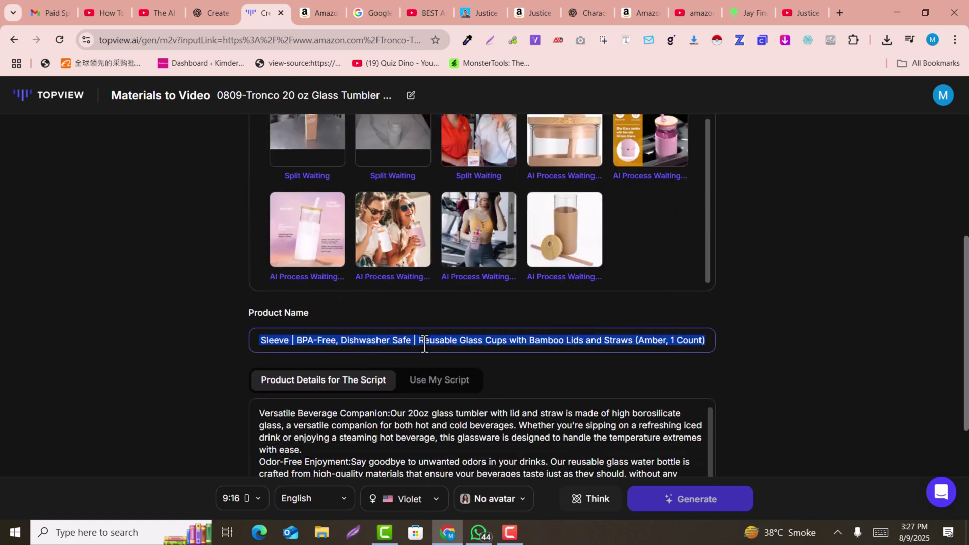
scroll(421, 348, "down", 4)
Review the 1375-character product details and expand More Options for script style, audience and length
left_click(346, 277)
left_click_drag(276, 242, 512, 365)
scroll(489, 349, "down", 1)
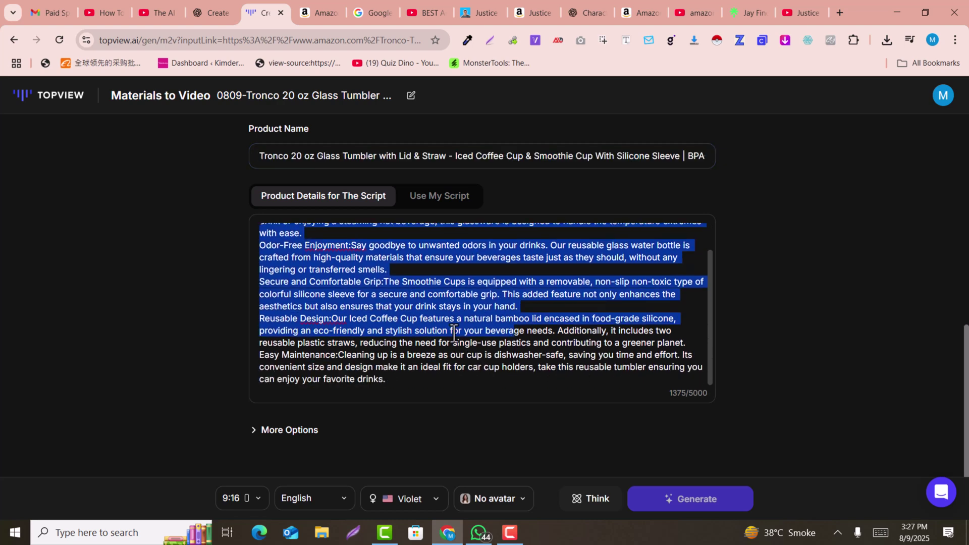
left_click(266, 430)
scroll(534, 292, "down", 4)
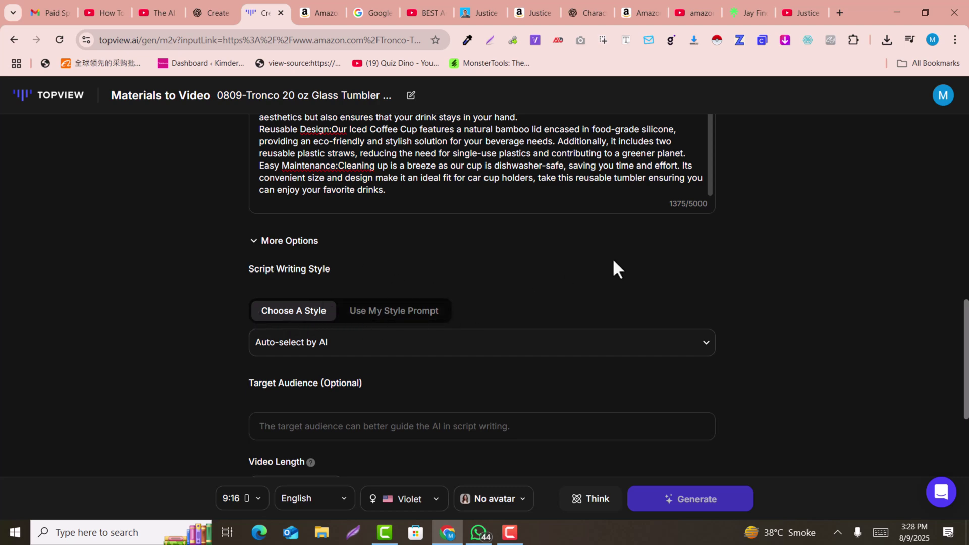
scroll(612, 259, "down", 2)
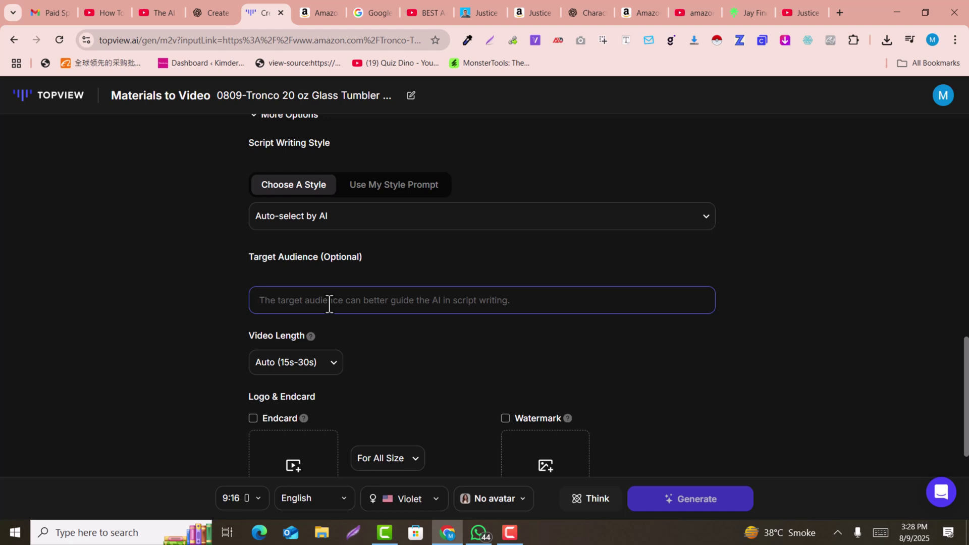
scroll(367, 313, "down", 2)
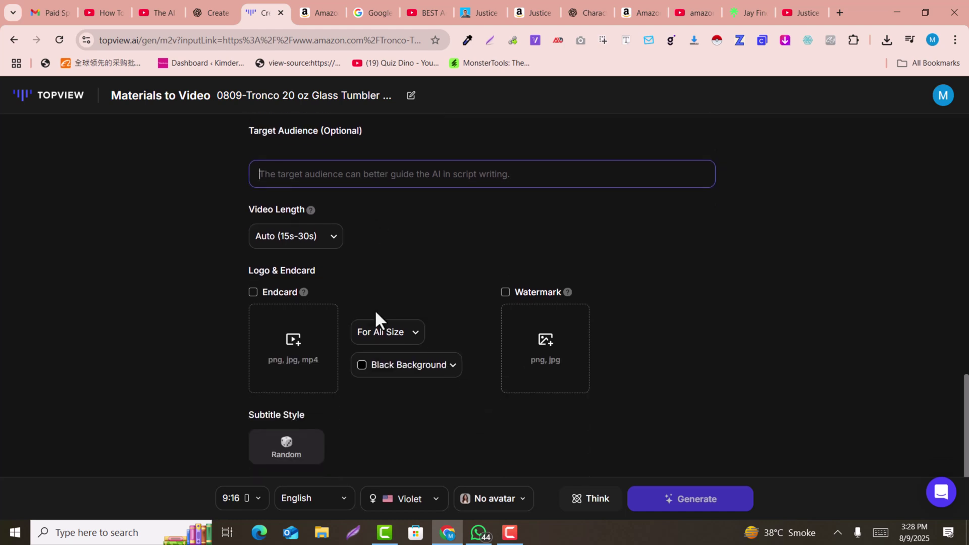
left_click(314, 241)
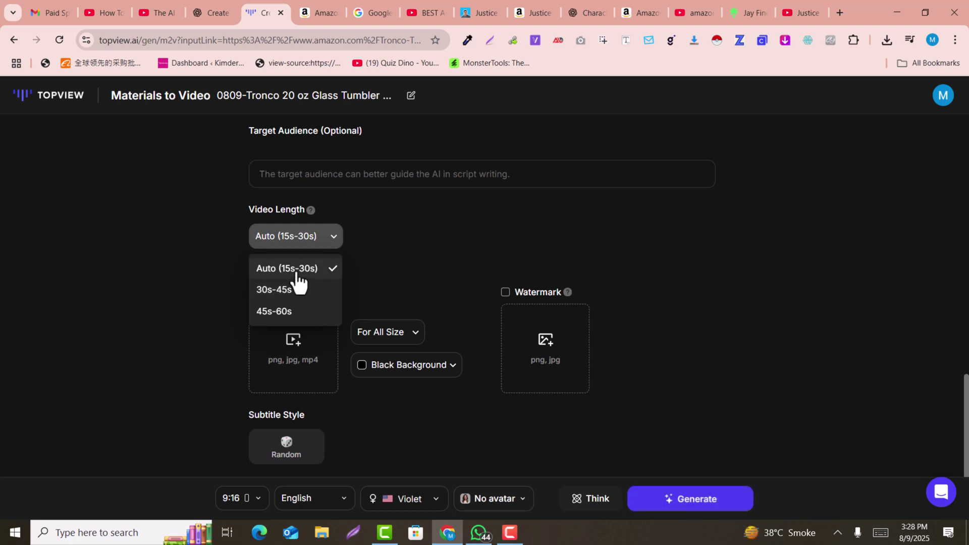
left_click(331, 236)
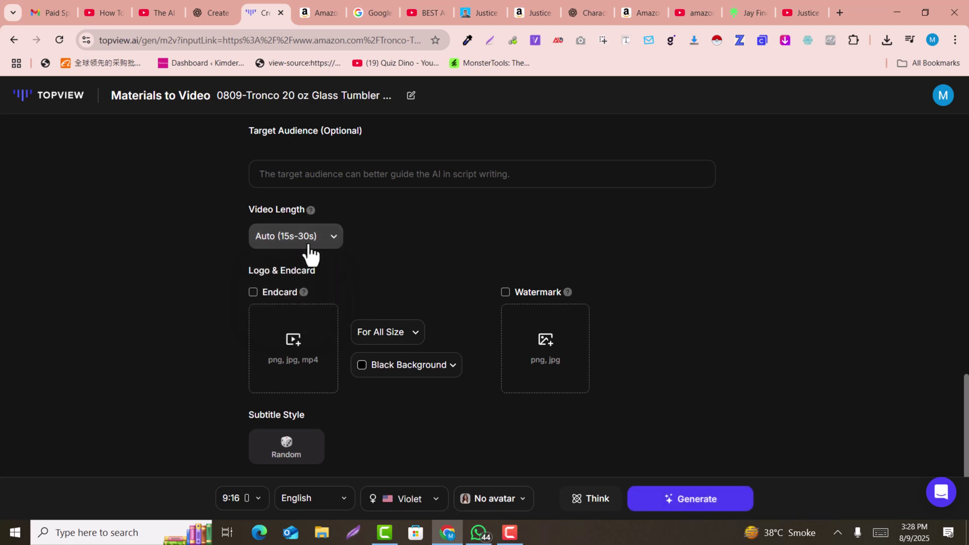
scroll(525, 318, "down", 1)
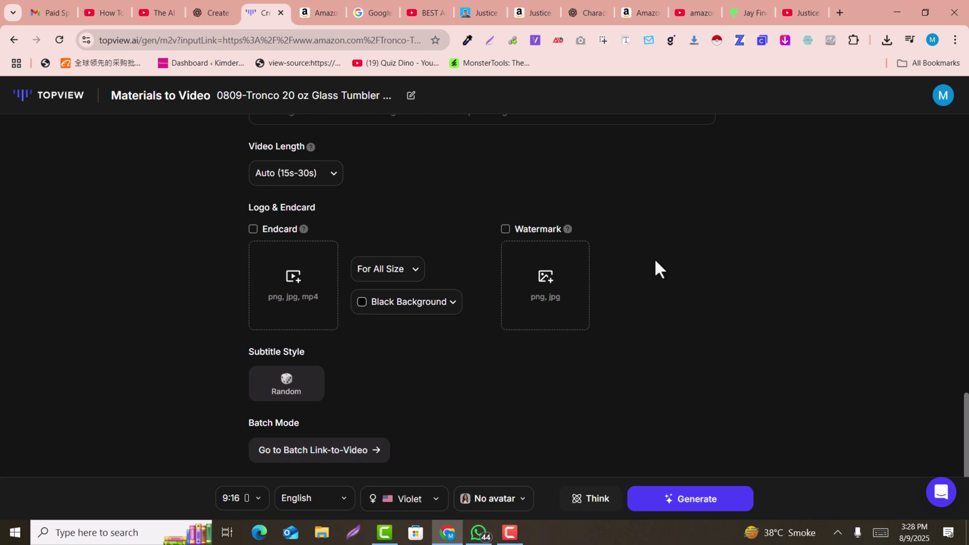
scroll(655, 261, "down", 1)
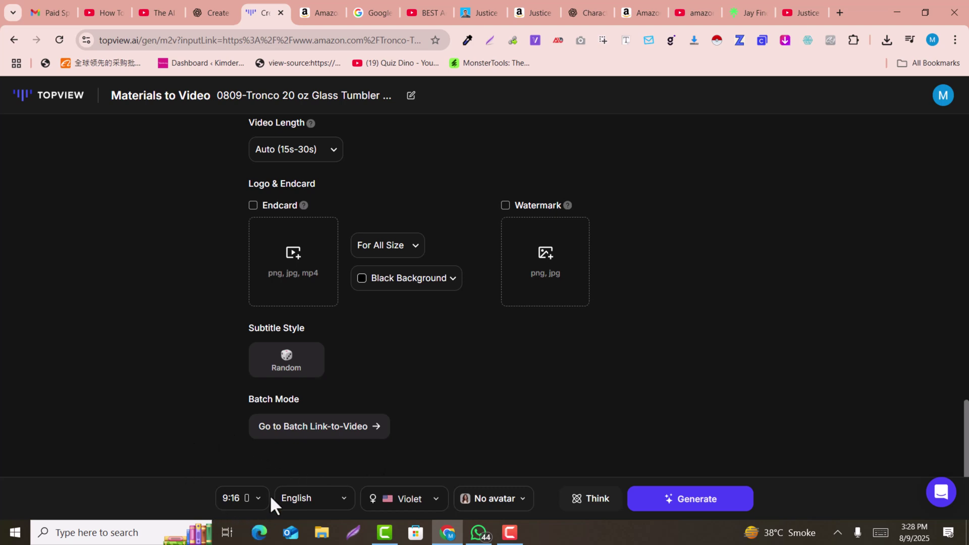
left_click(244, 500)
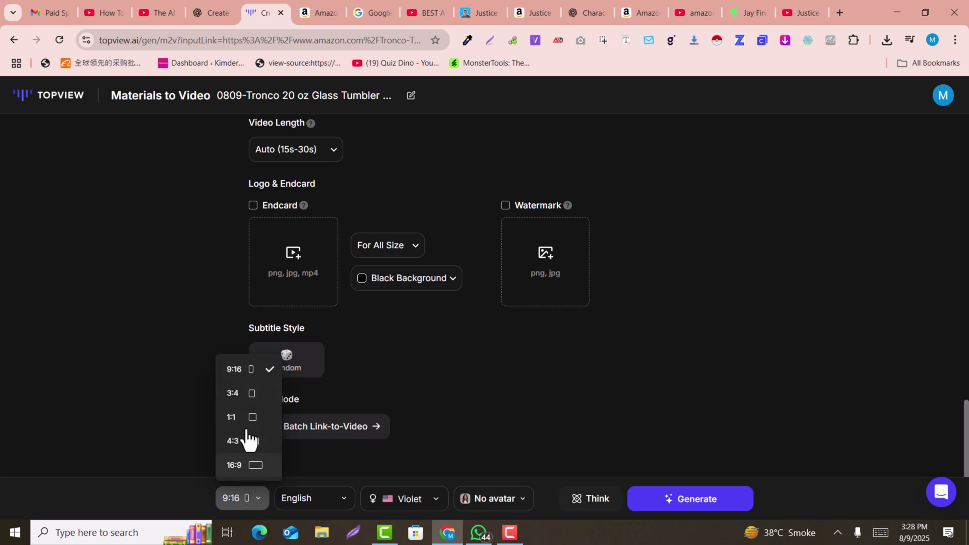
left_click(256, 371)
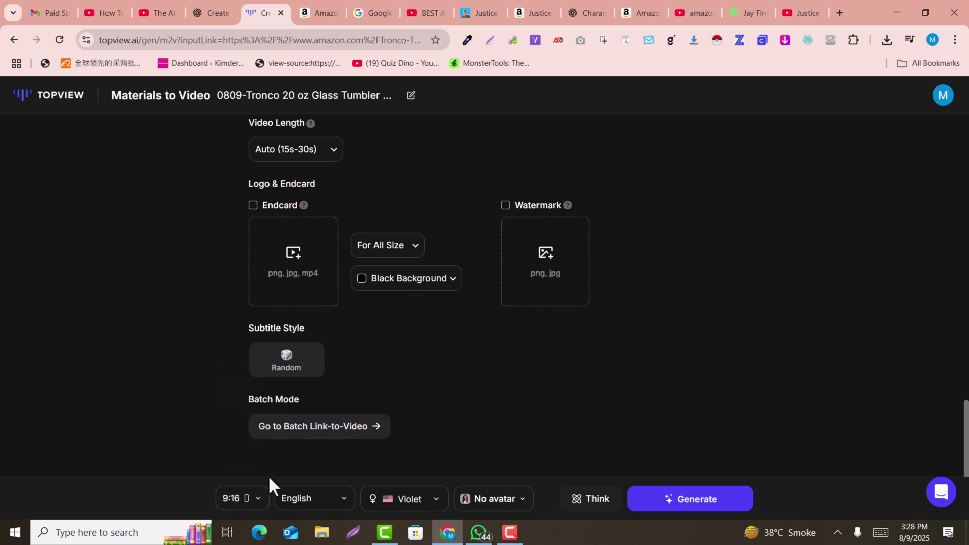
left_click(246, 499)
left_click(246, 500)
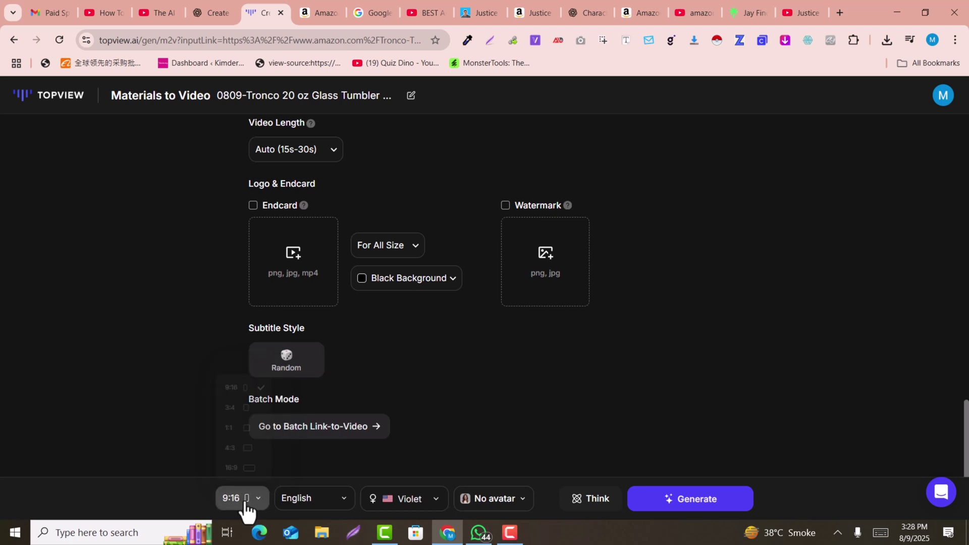
left_click(327, 502)
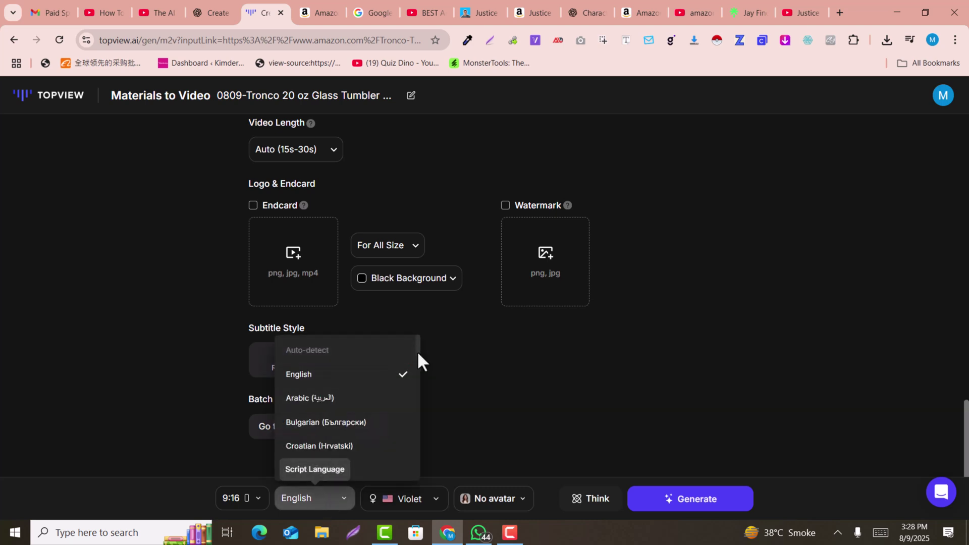
mouse_move(417, 350)
left_mouse_down()
mouse_move(416, 452)
mouse_move(416, 343)
left_mouse_up()
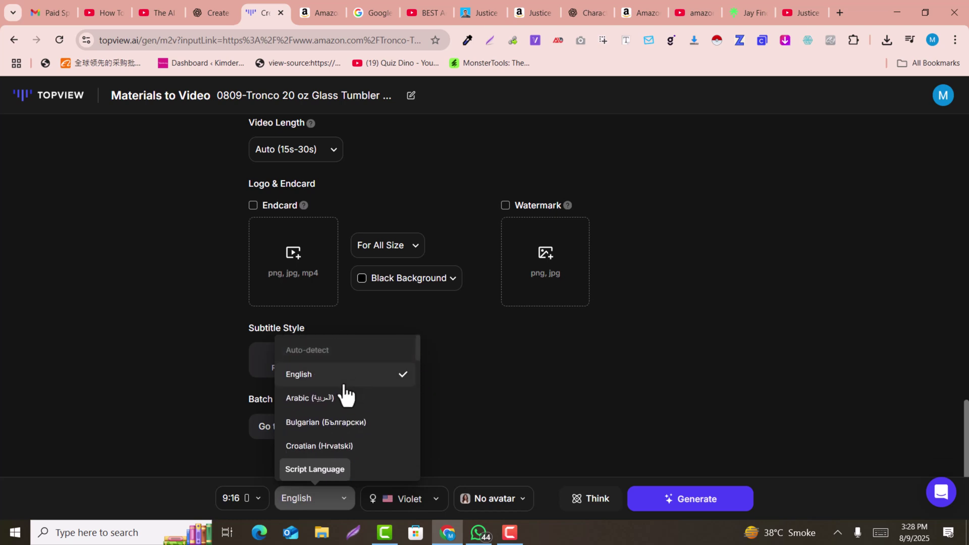
left_click(498, 386)
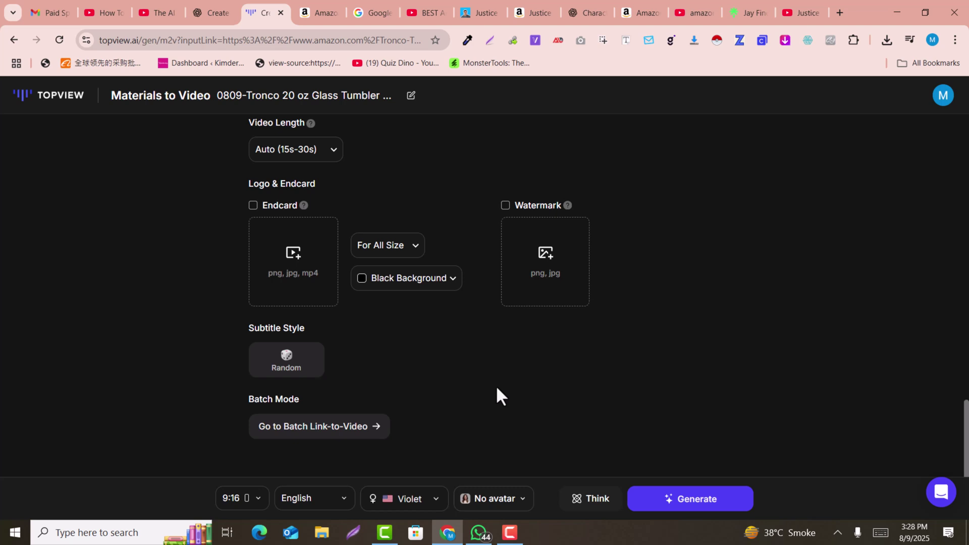
left_click(415, 509)
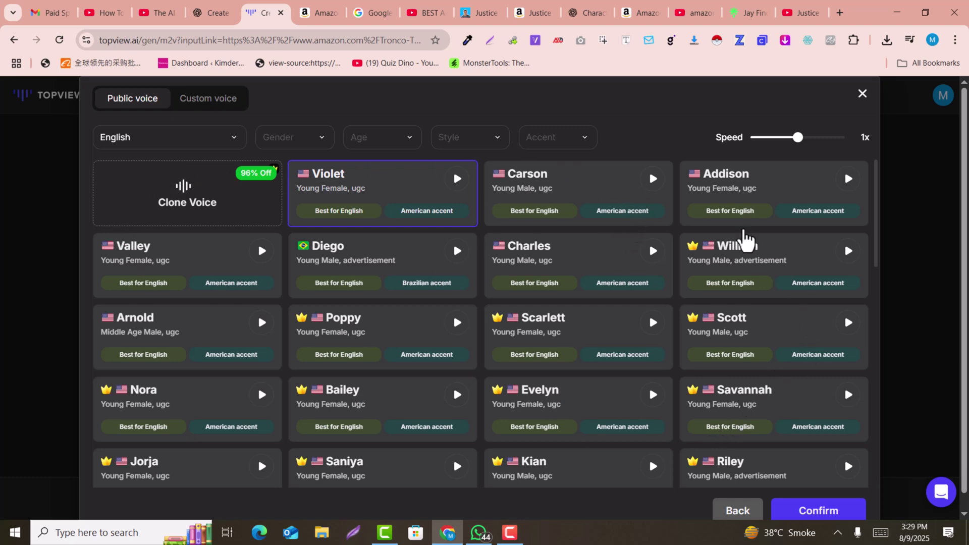
scroll(712, 230, "down", 4)
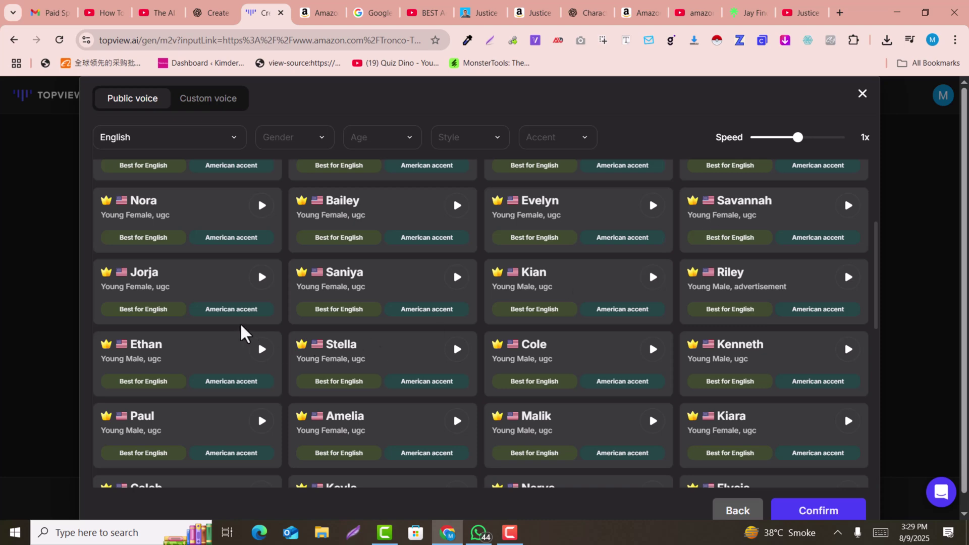
scroll(839, 362, "down", 9)
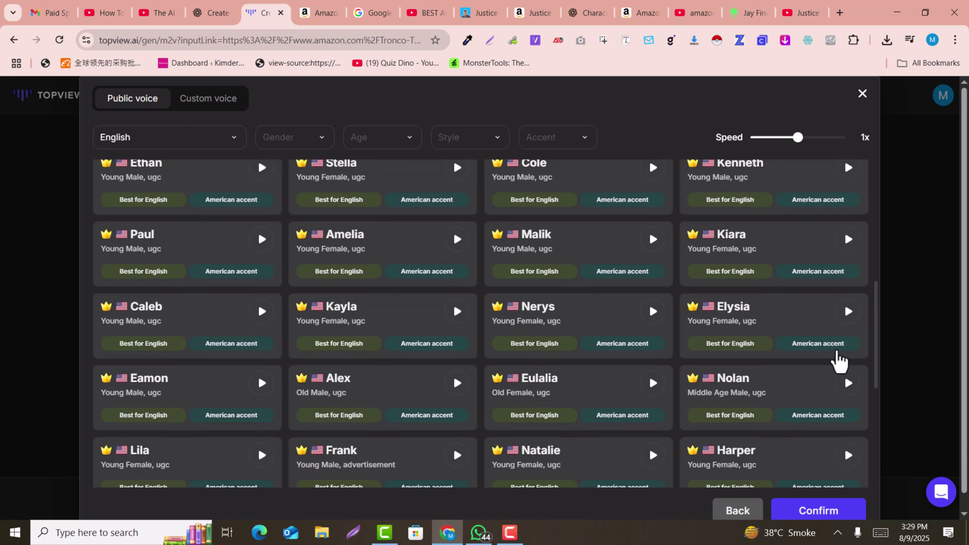
scroll(839, 361, "up", 12)
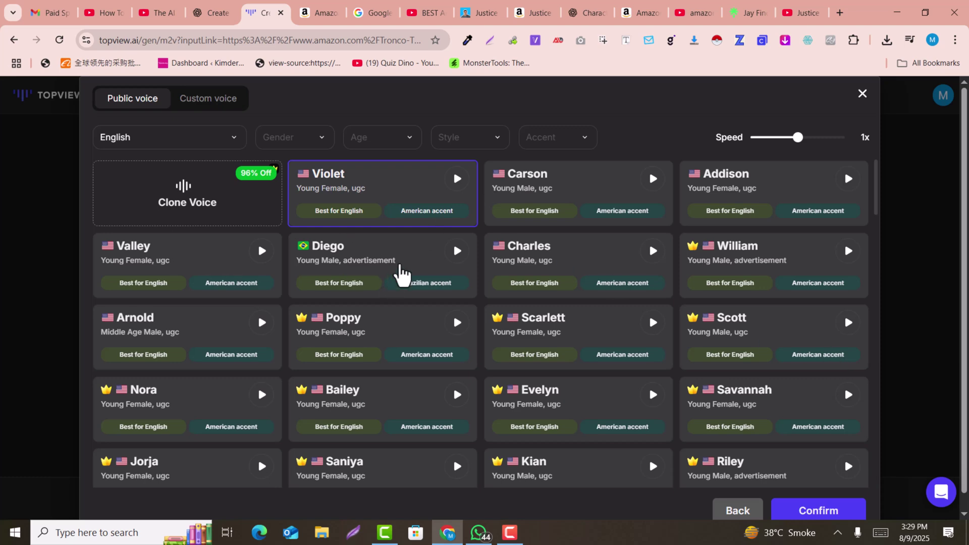
left_click(831, 517)
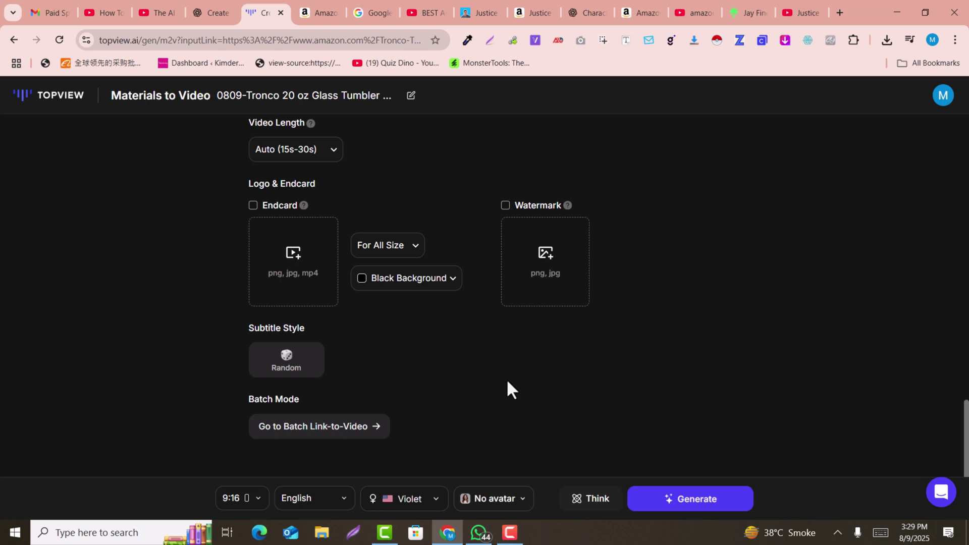
Replace 'No avatar' with the AI avatar Leah, the long-haired woman in a white top
left_click(501, 501)
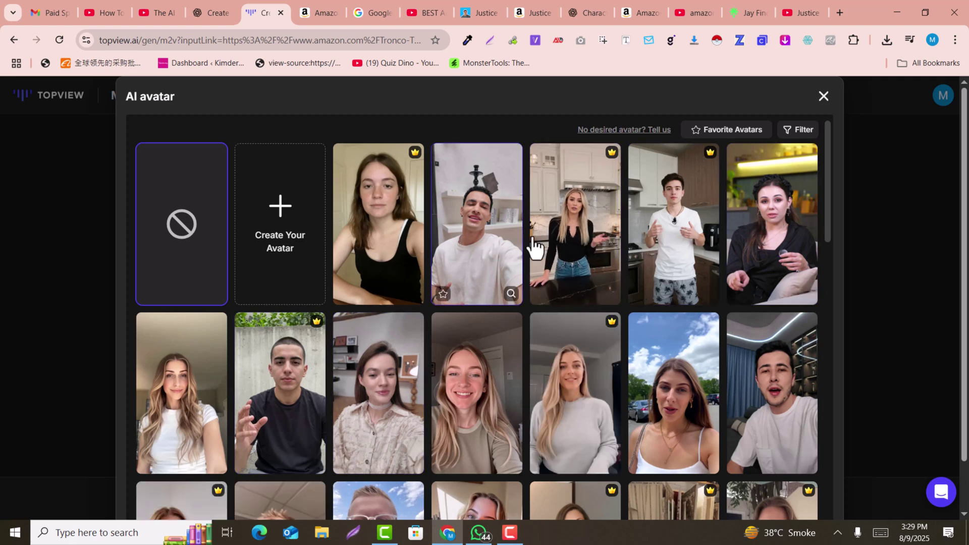
scroll(656, 372, "down", 3)
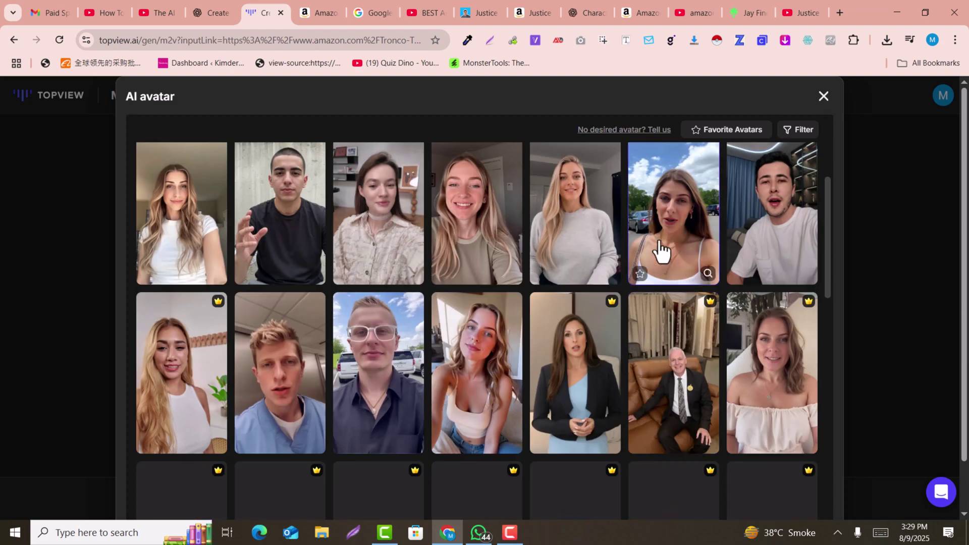
scroll(659, 303, "up", 2)
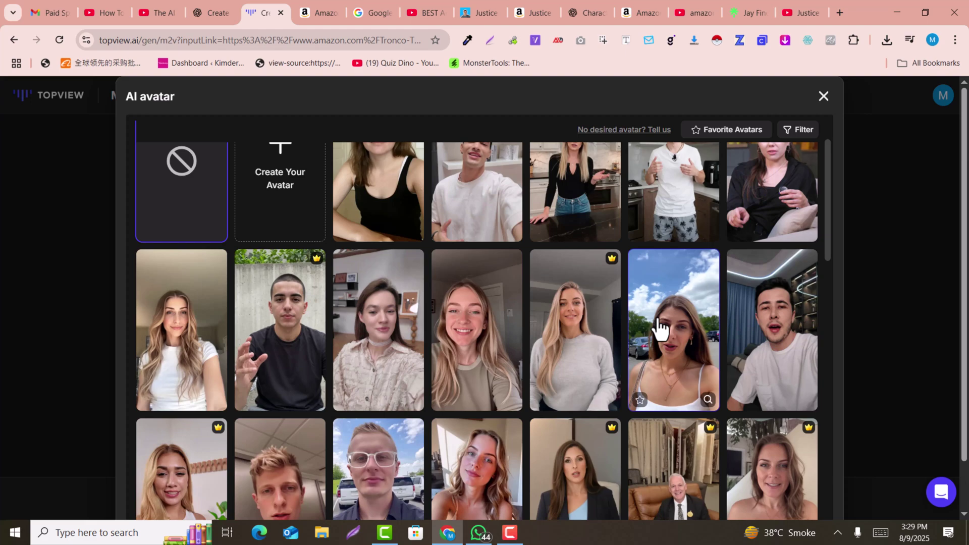
left_click(174, 356)
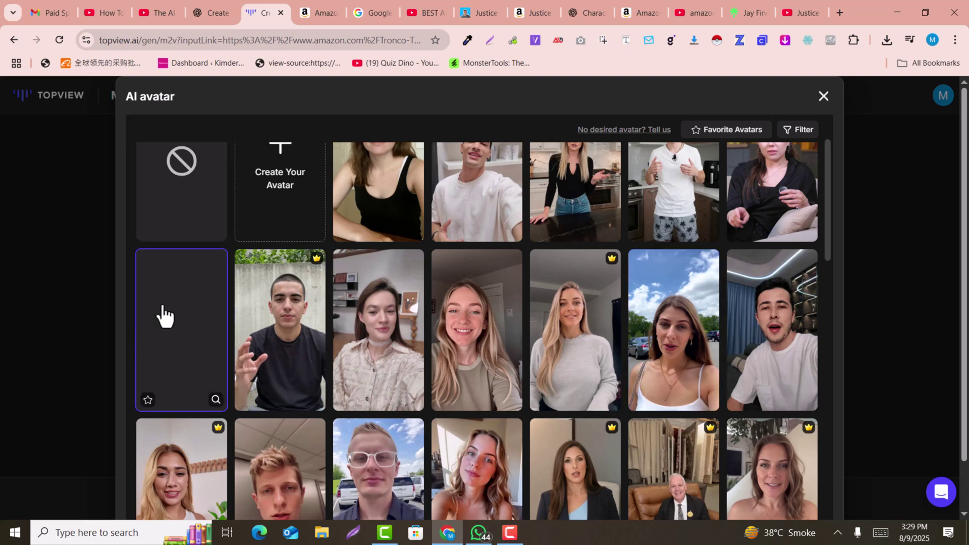
scroll(656, 354, "down", 4)
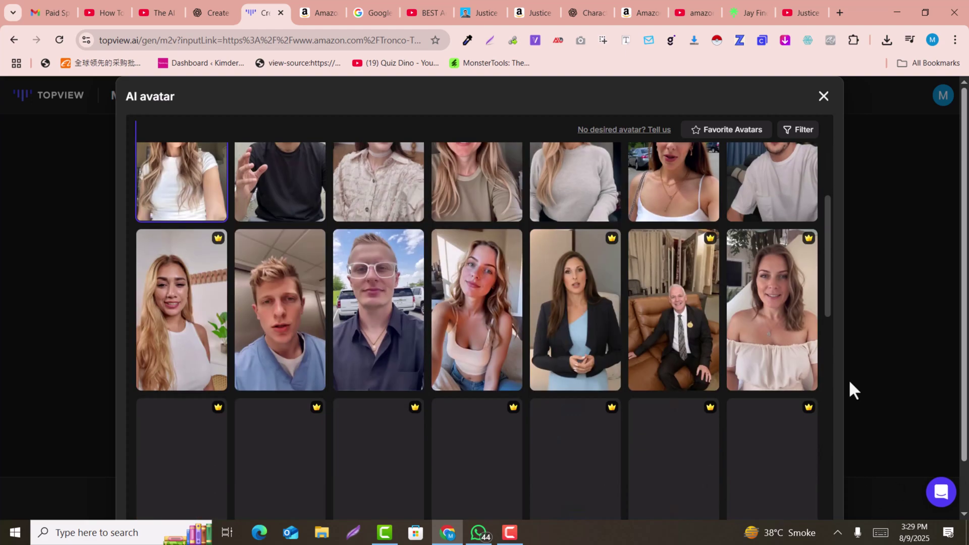
scroll(845, 393, "down", 1)
scroll(868, 403, "down", 1)
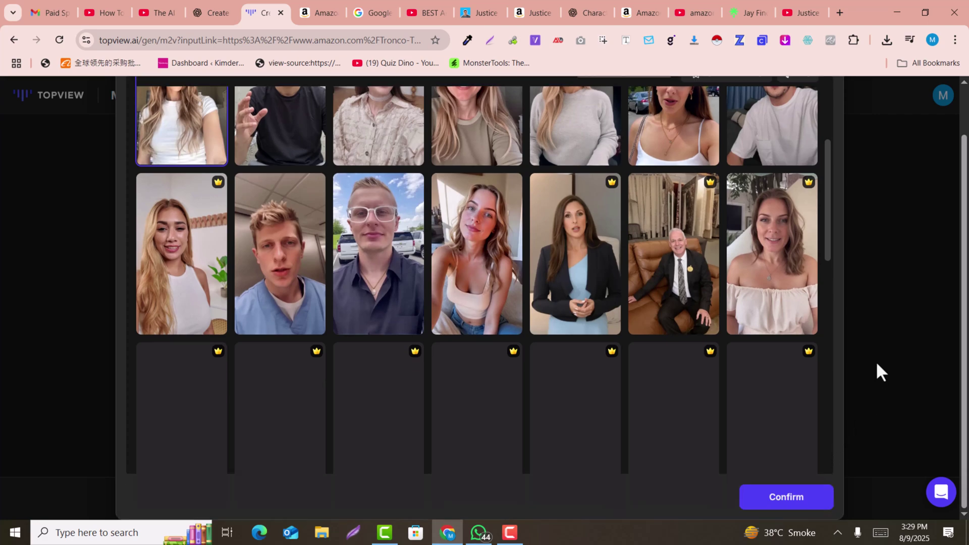
left_click(819, 477)
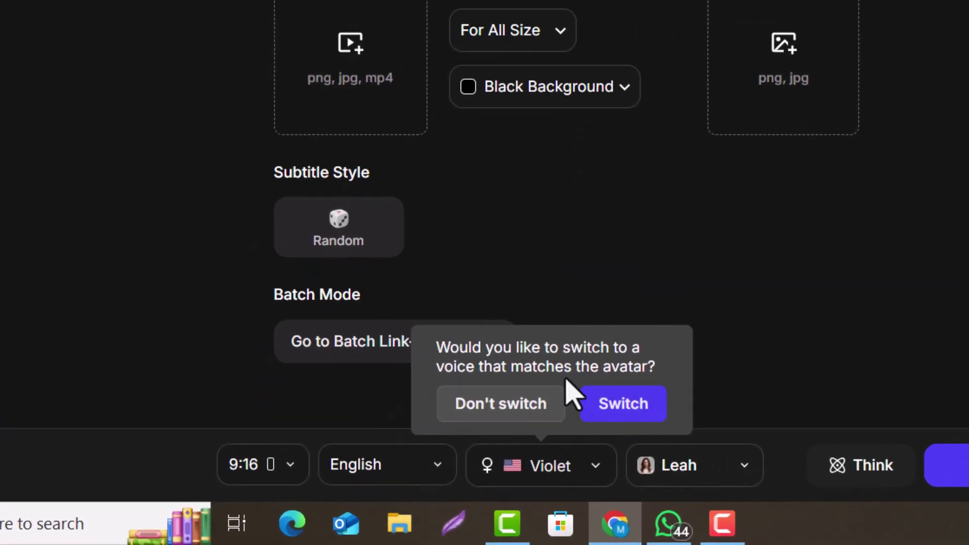
Switch the voice to Stella and generate the 0:32 Pain Point Hook tumbler ad
left_click(619, 406)
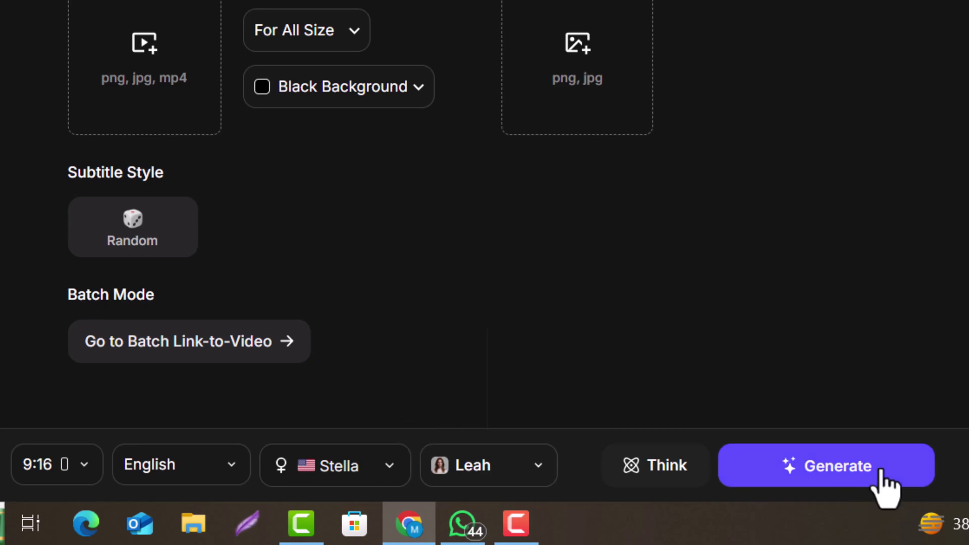
left_click(881, 472)
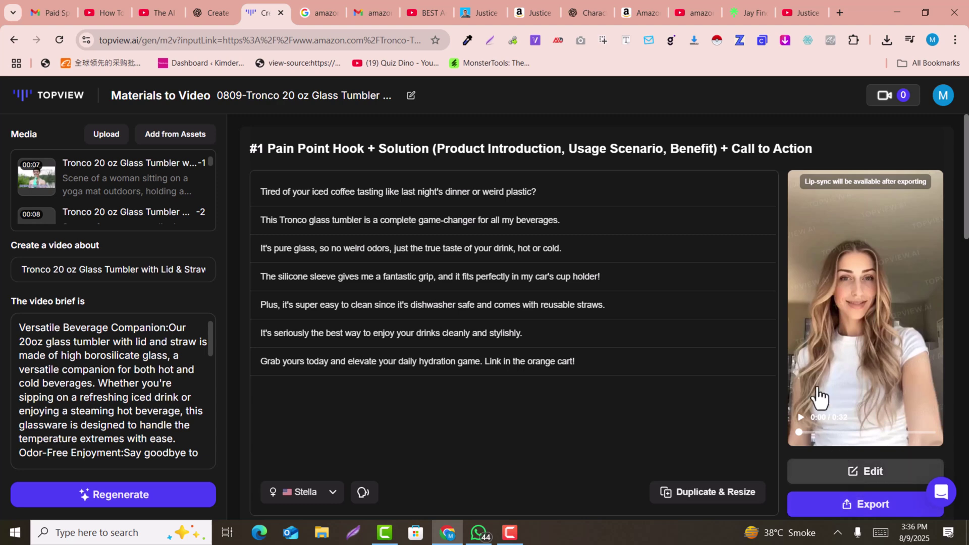
Open the generated 0:32 tumbler ad in the video editor
left_click(859, 473)
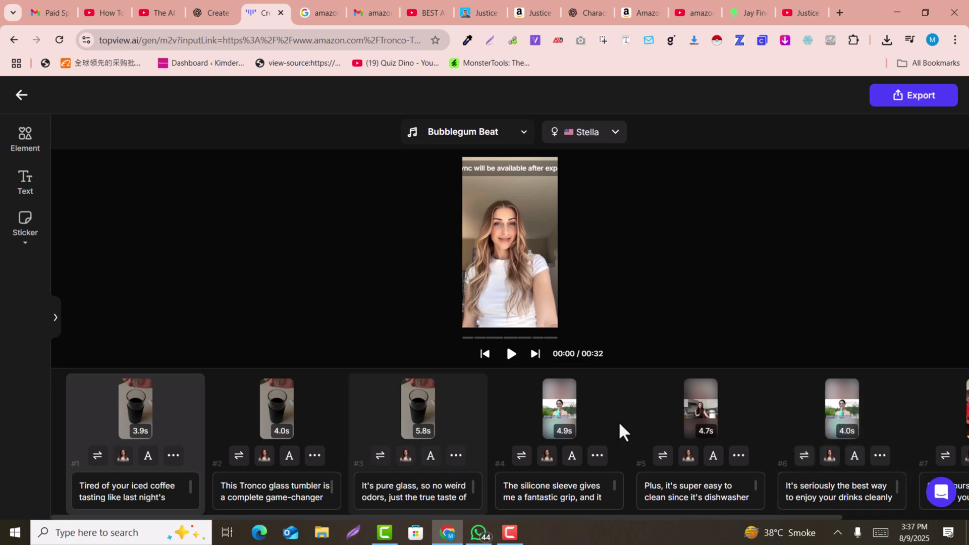
Export the finished tumbler ad with a watermark
left_click(913, 95)
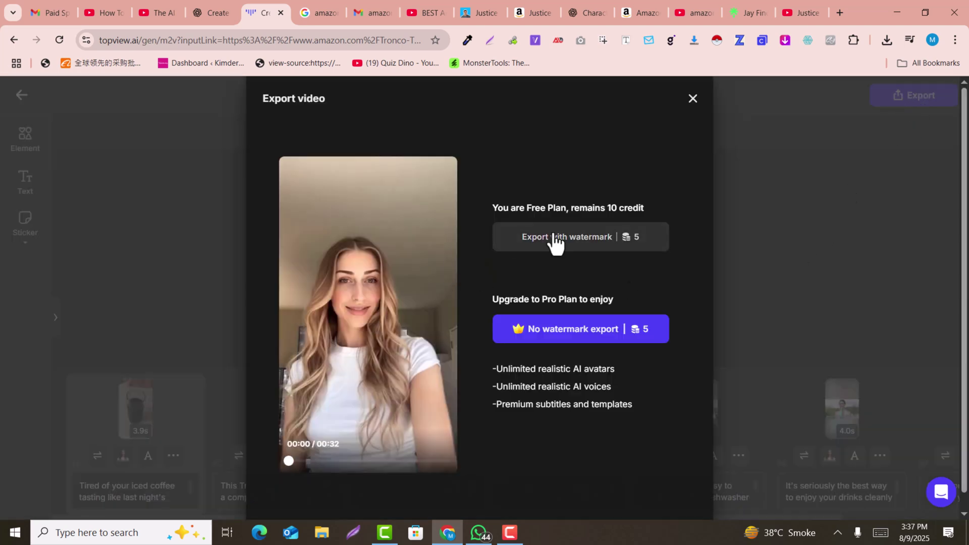
left_click(555, 236)
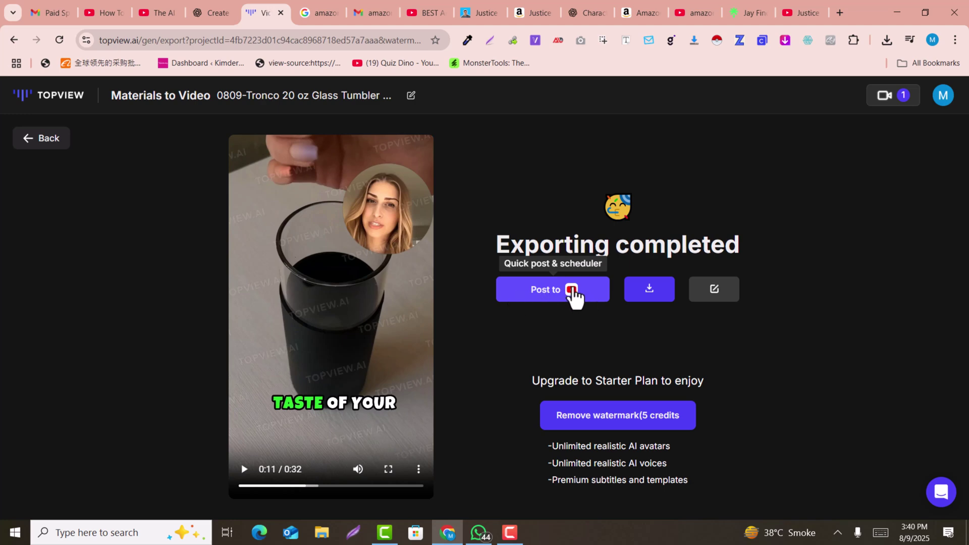
Download the exported 0:32 tumbler ad and play it in Media Player
left_click(645, 296)
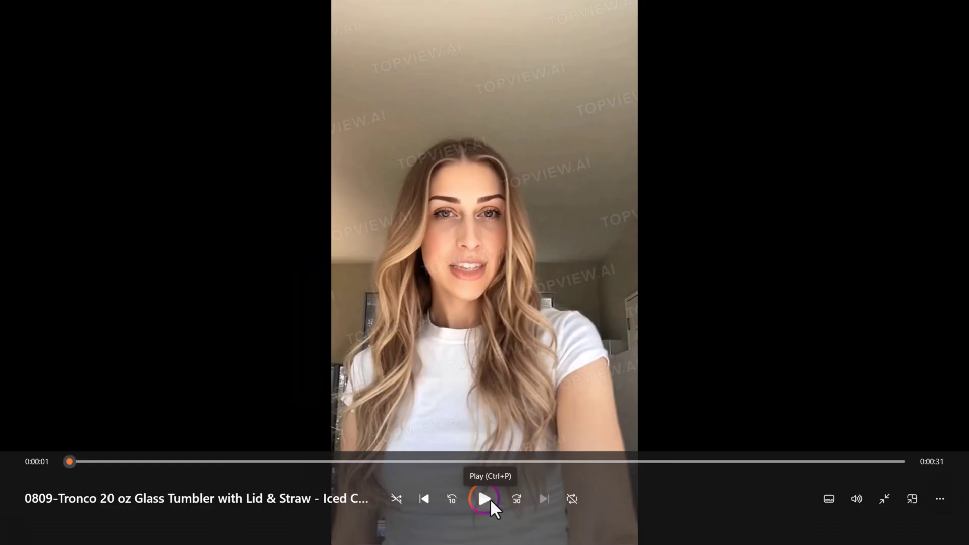
left_click(490, 500)
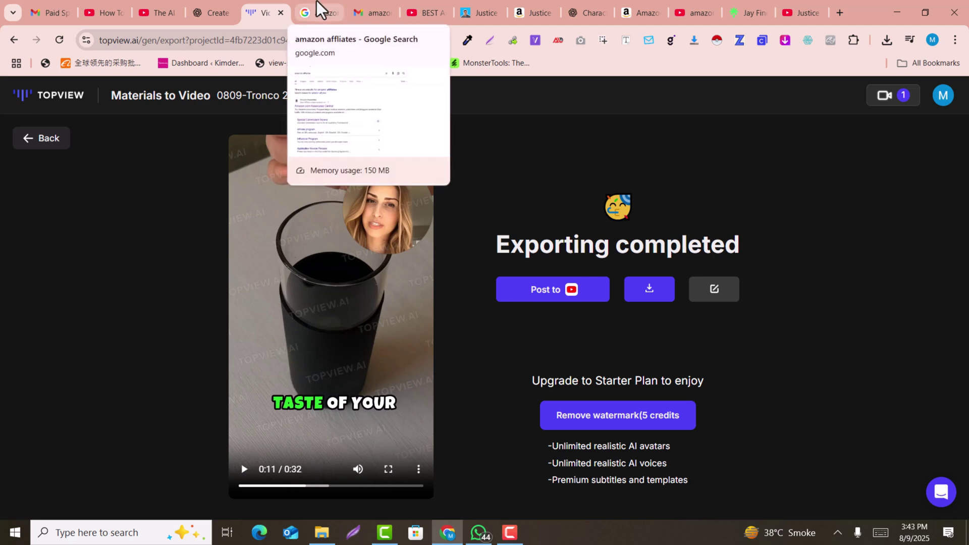
Look over the Amazon Associates commission rate table, then go to the kitchen gadgets YouTube Short
left_click(630, 10)
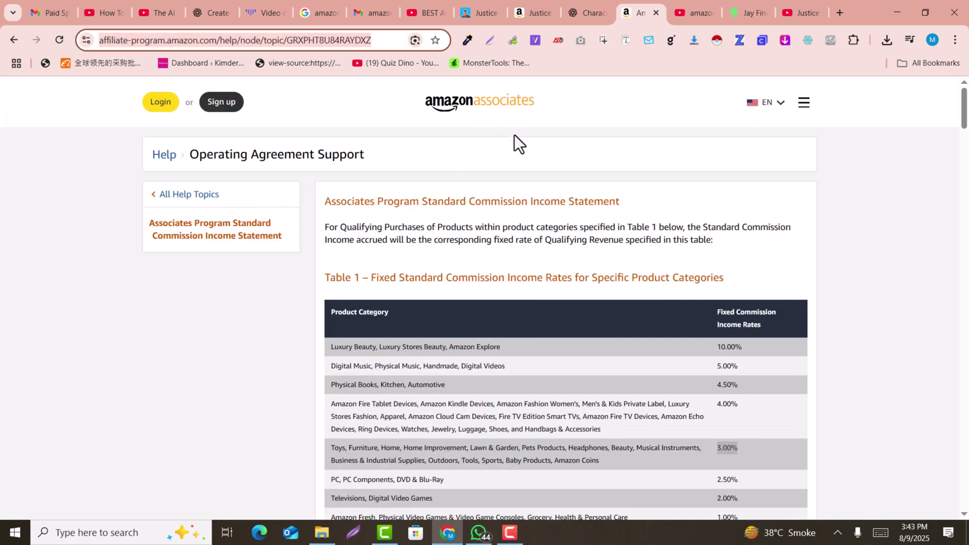
scroll(634, 259, "down", 4)
scroll(634, 260, "up", 4)
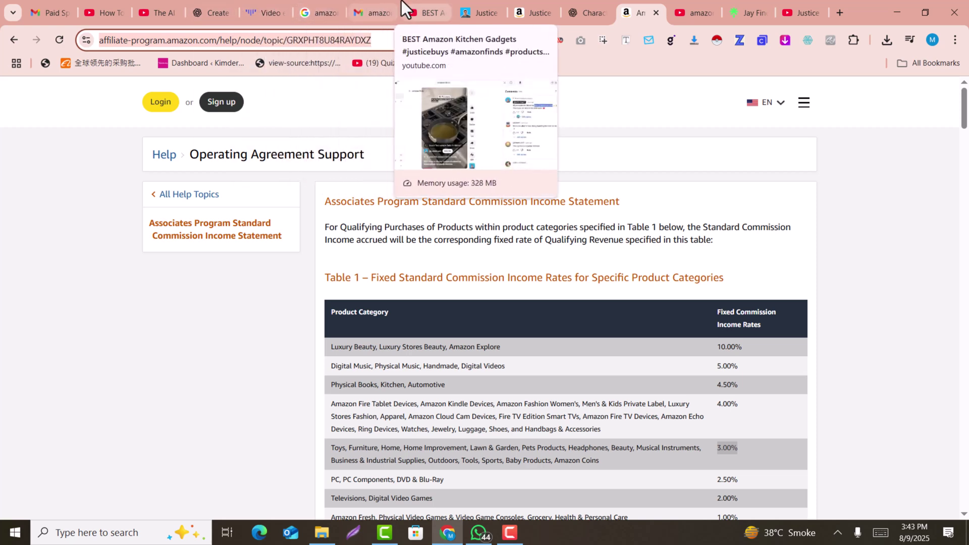
left_click(414, 10)
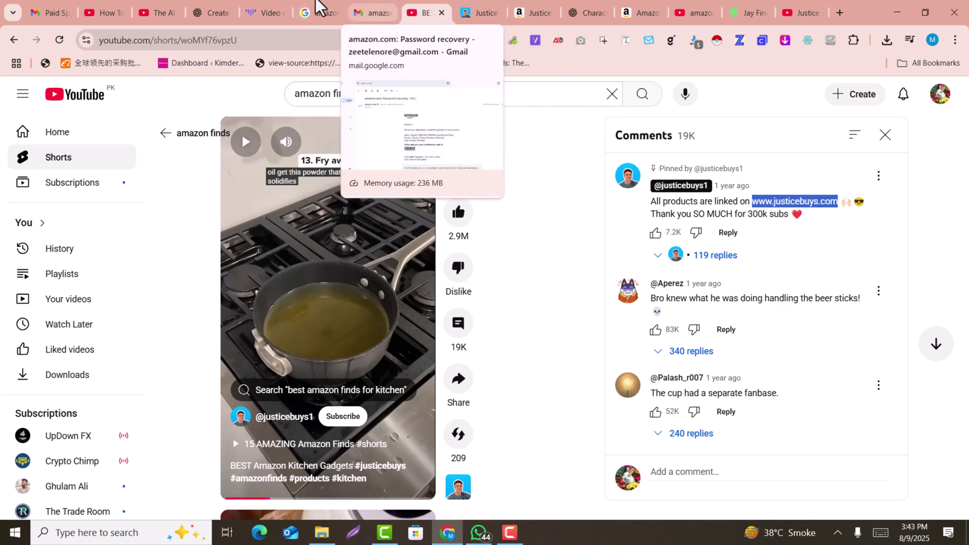
Go back to the Topview 'Video export' tab showing Exporting completed
left_click(283, 1)
mouse_move(478, 1)
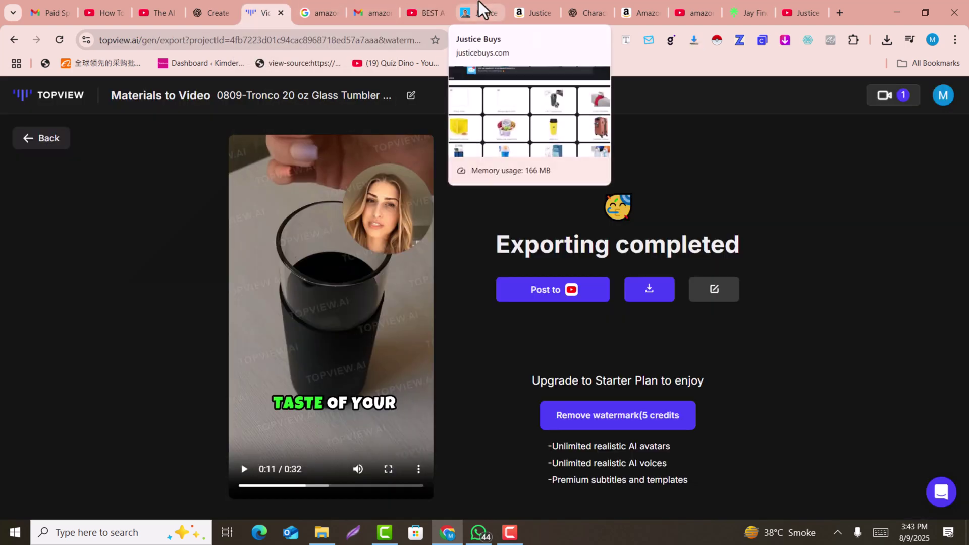